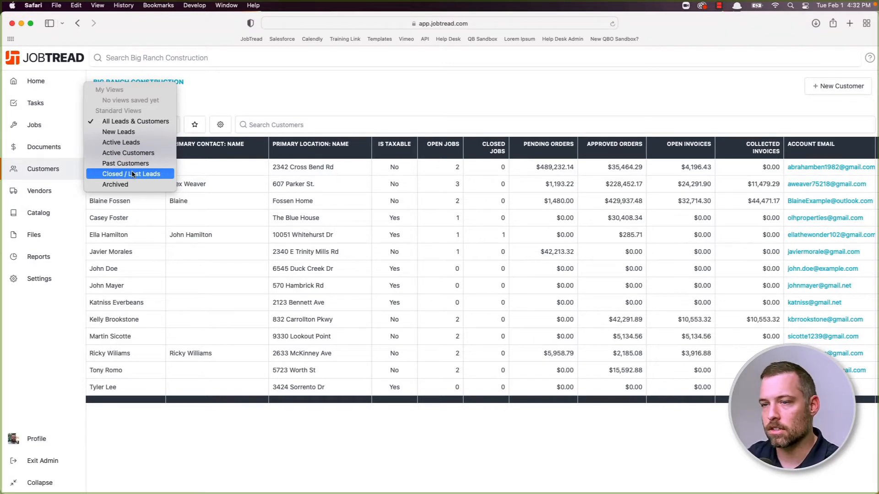
- Close the customer views dropdown, leaving the All Leads & Customers list showing
left_click(248, 106)
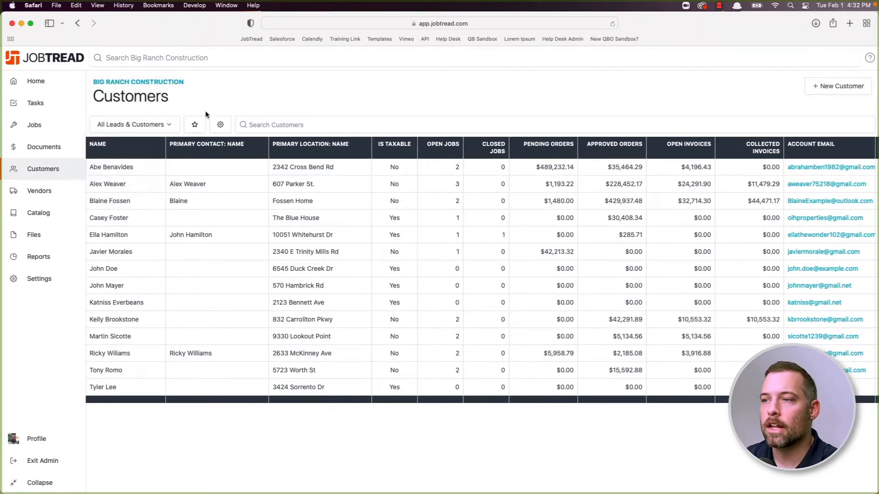
- Open a New Customer form and enter the account name, account e-mail and phone number
left_click(824, 90)
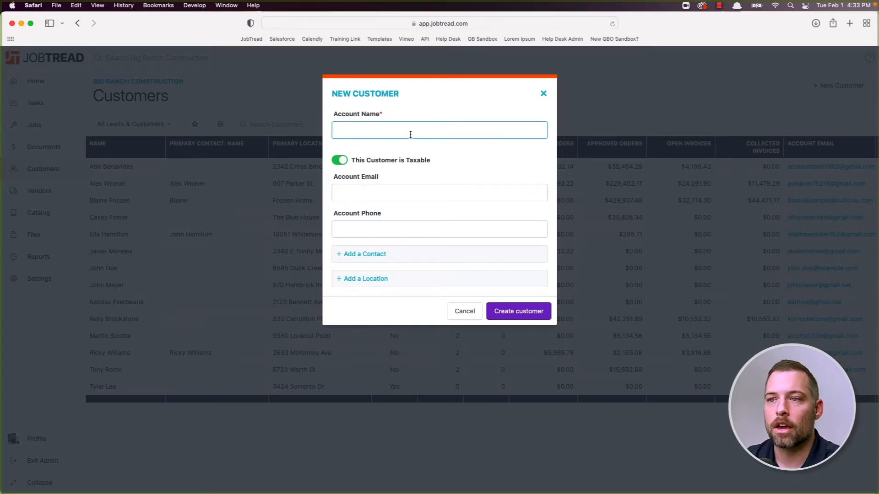
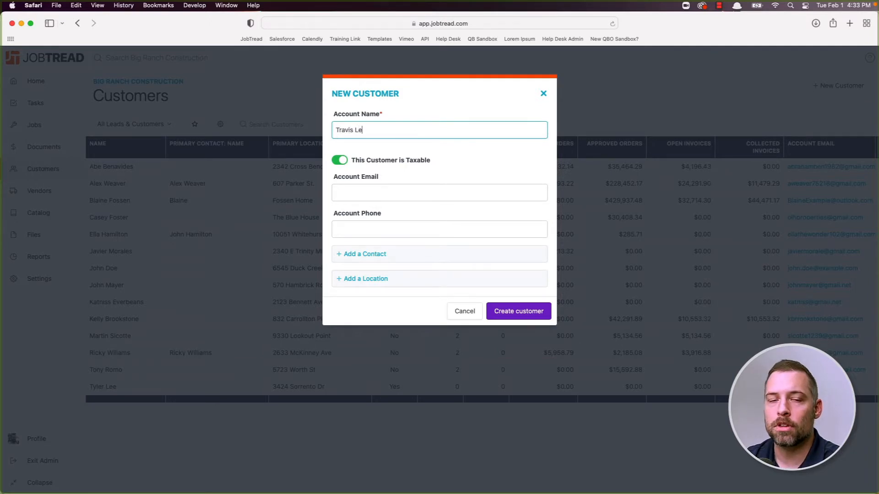
left_click(427, 192)
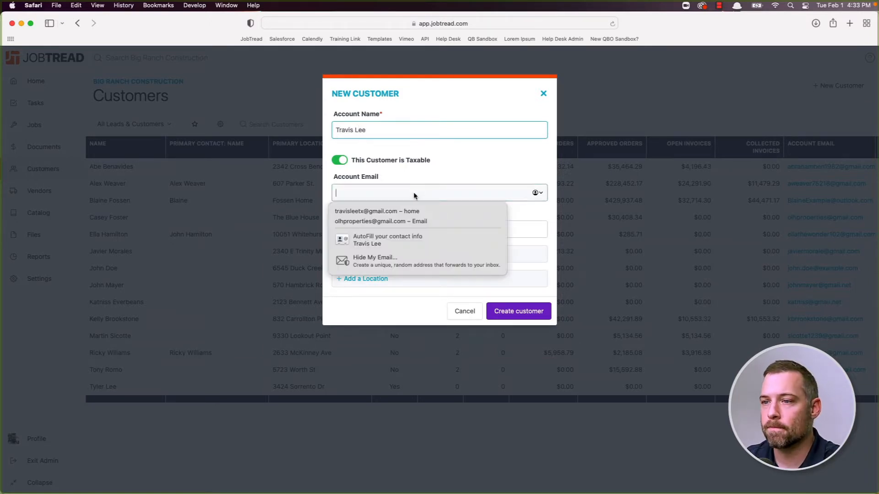
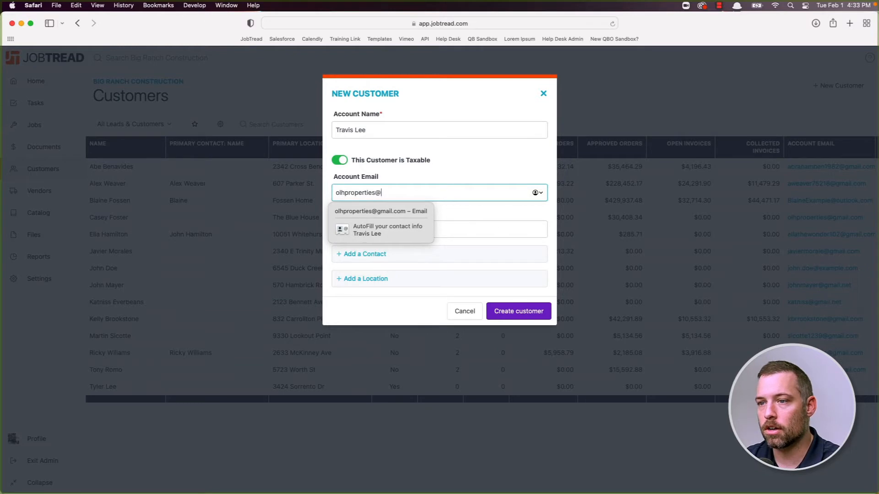
key("Tab")
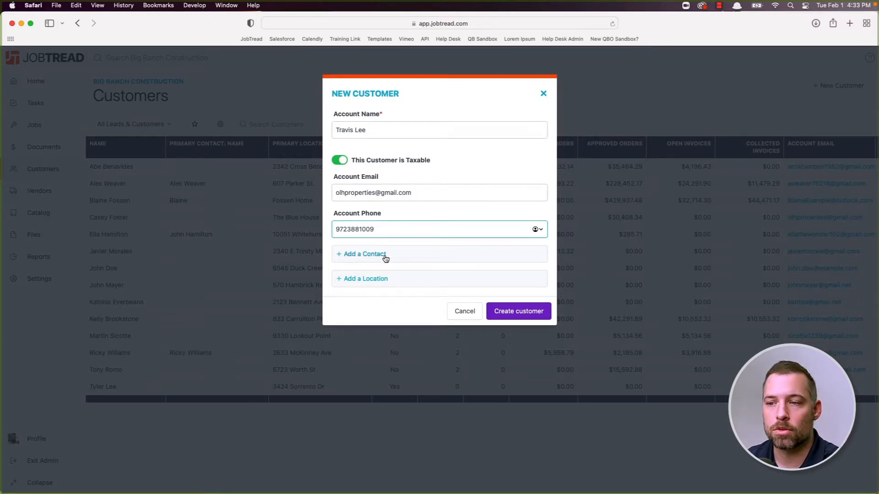
- Add a location using the suggested street address, with display name 'The Blue House'
left_click(372, 279)
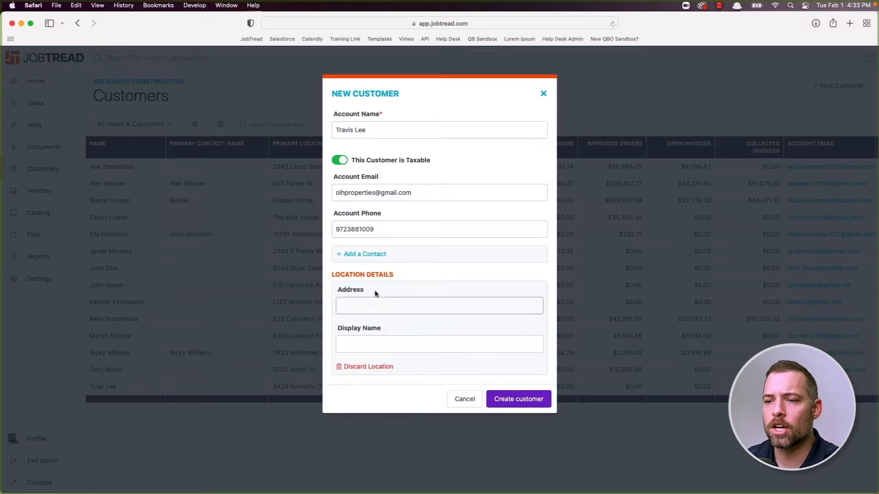
left_click(384, 304)
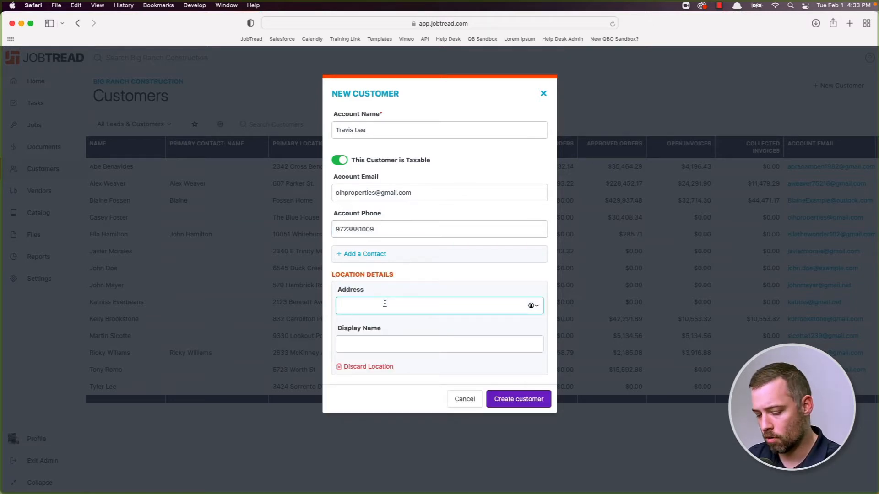
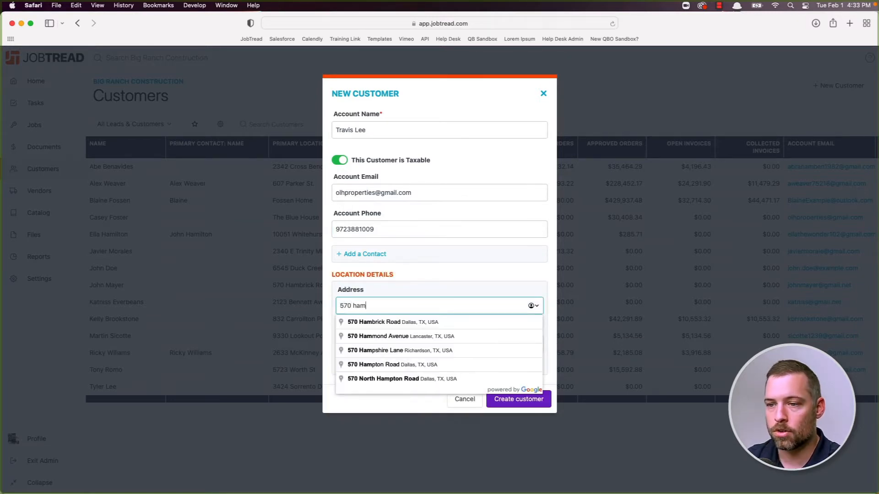
left_click(382, 323)
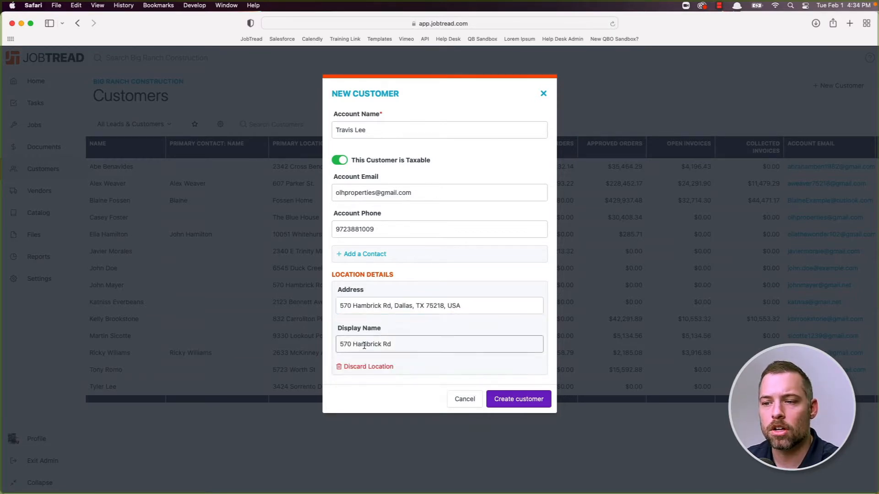
left_click_drag(339, 344, 404, 346)
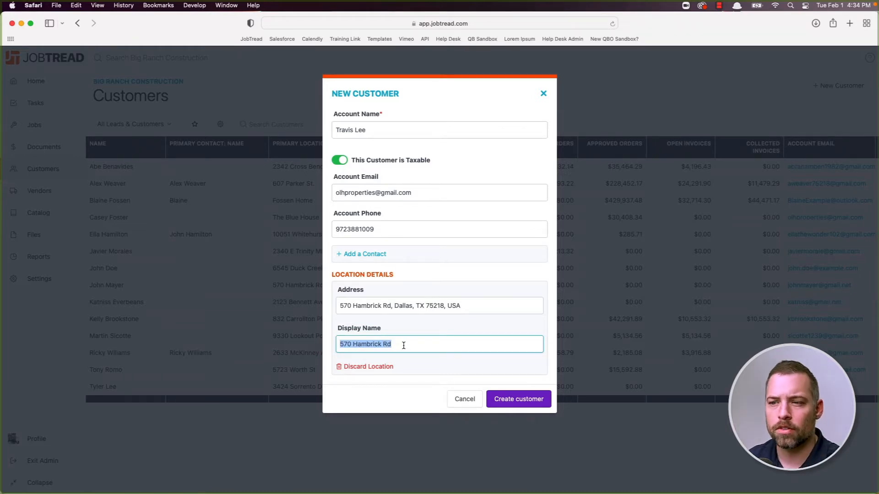
type("Th")
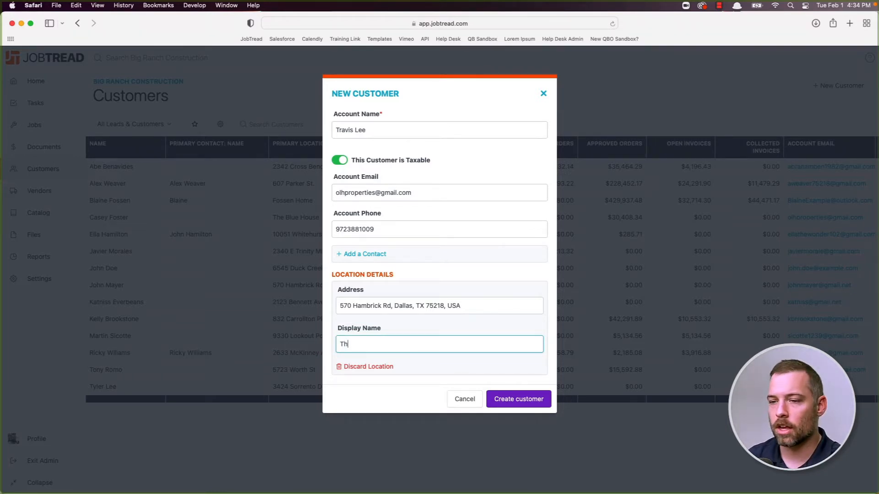
type("e Blue House")
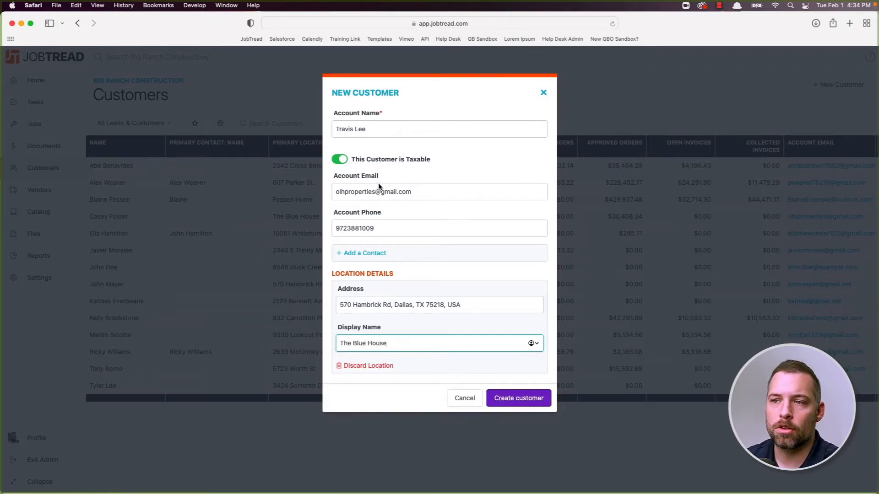
left_click(426, 111)
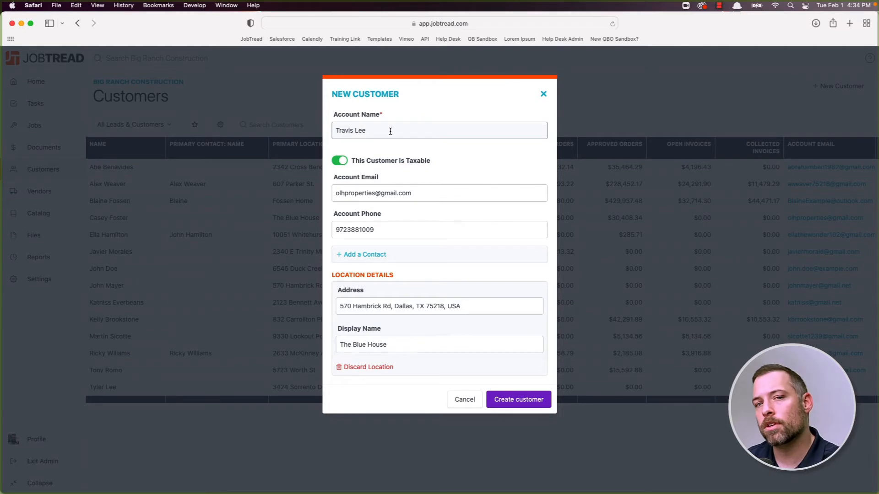
left_click_drag(389, 132, 314, 133)
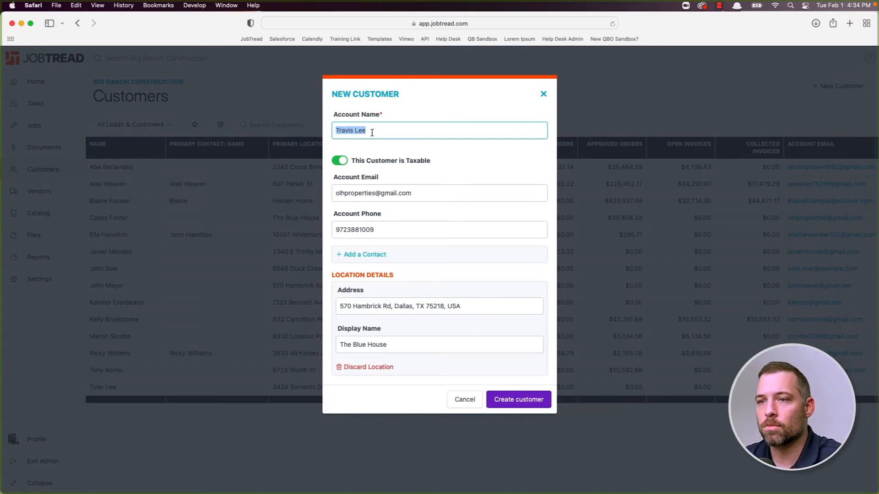
- Rename the customer account to 'The Lee Residence'
type("Public Storage")
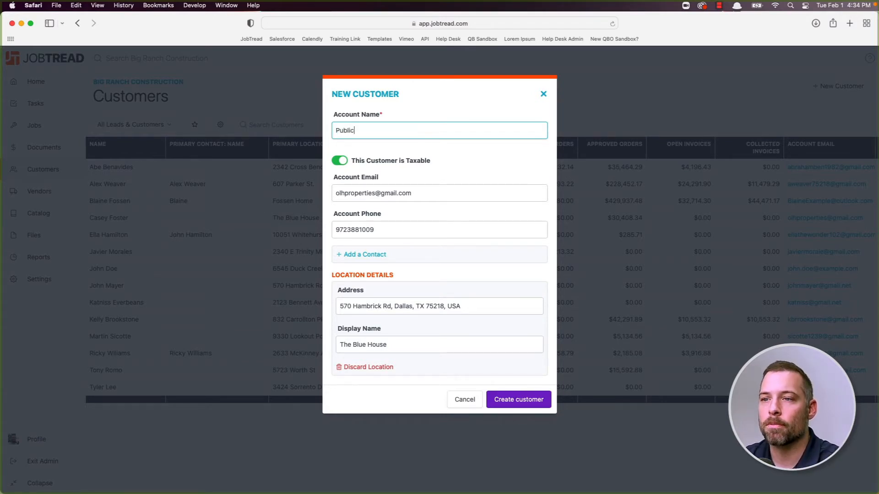
key("BackSpace")
key("BackSpace")
key("BackSpace")
key("BackSpace")
key("BackSpace")
key("BackSpace")
key("BackSpace")
key("BackSpace")
key("BackSpace")
key("BackSpace")
key("BackSpace")
key("BackSpace")
key("BackSpace")
key("BackSpace")
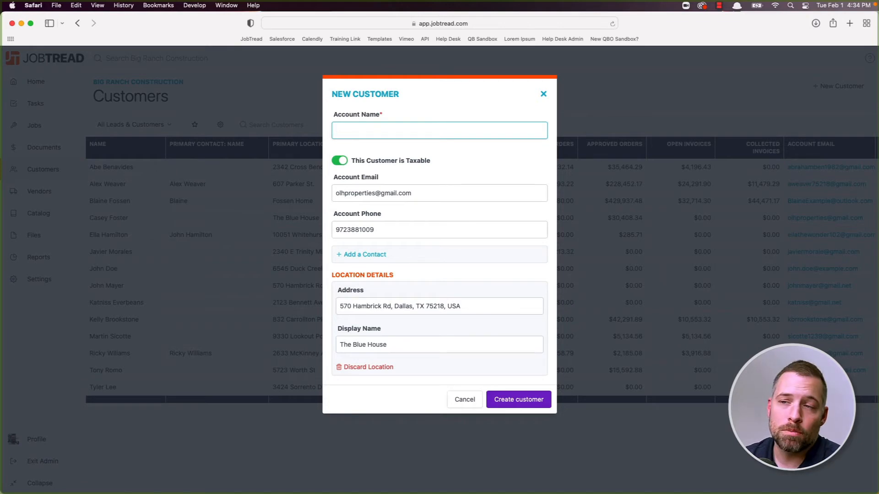
type("The Le")
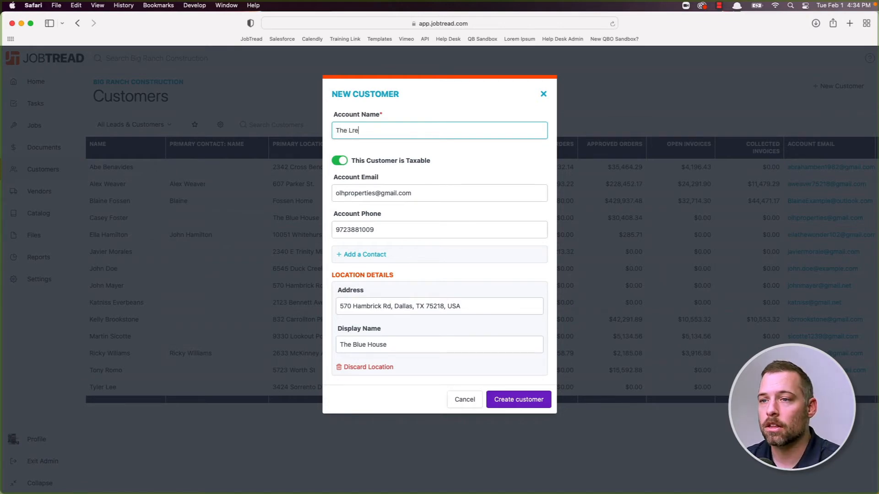
type("e Residence")
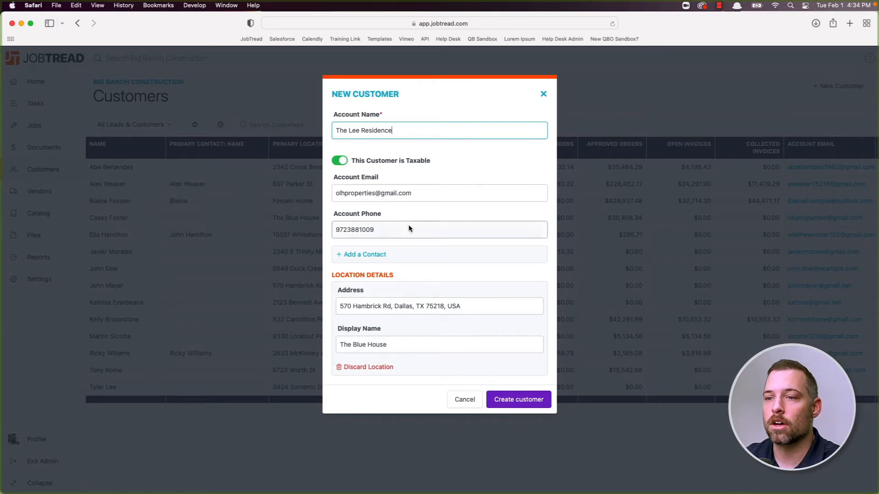
- Add a contact with title 'Homeowner', including the contact's name, e-mail and phone
left_click(362, 254)
left_click(378, 281)
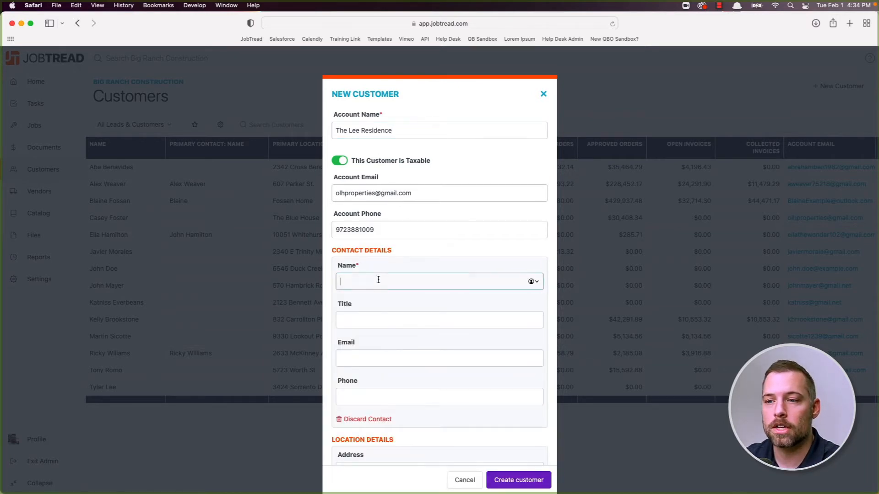
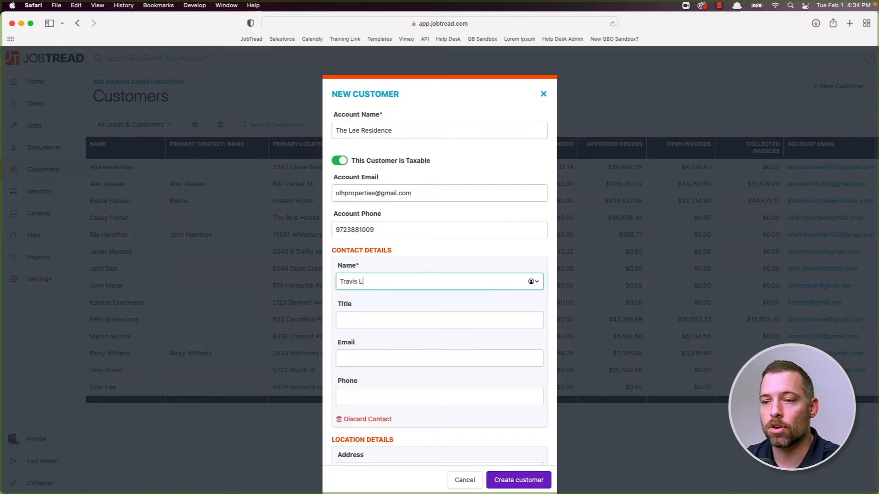
left_click(437, 321)
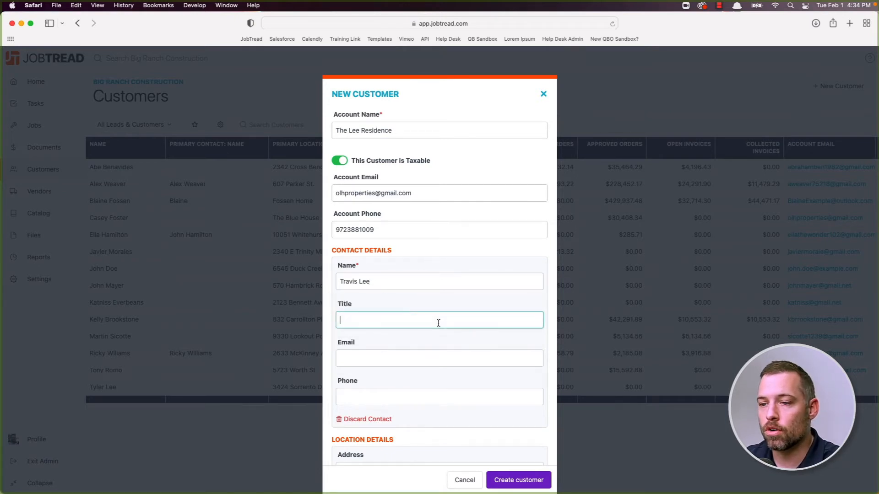
type("Homeo")
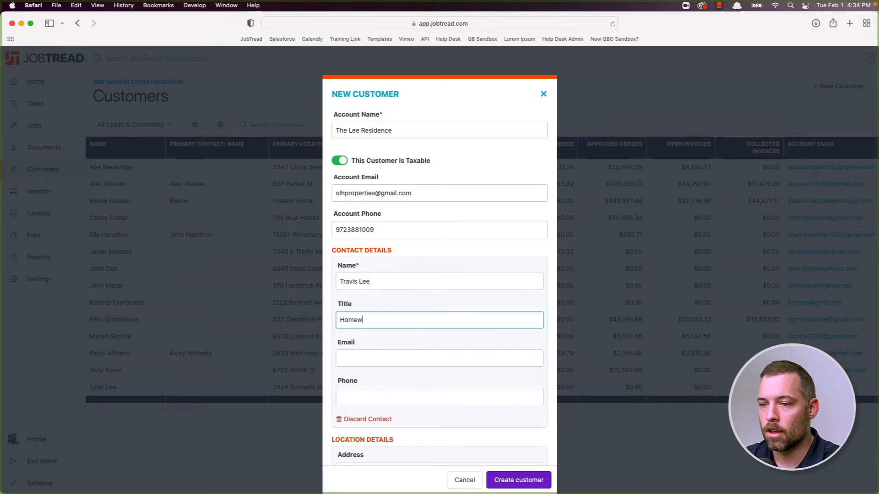
type("wner")
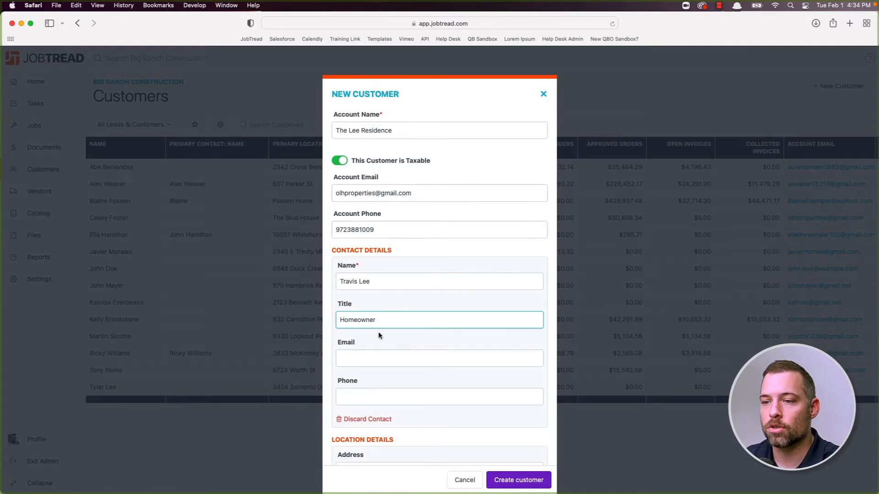
left_click(373, 358)
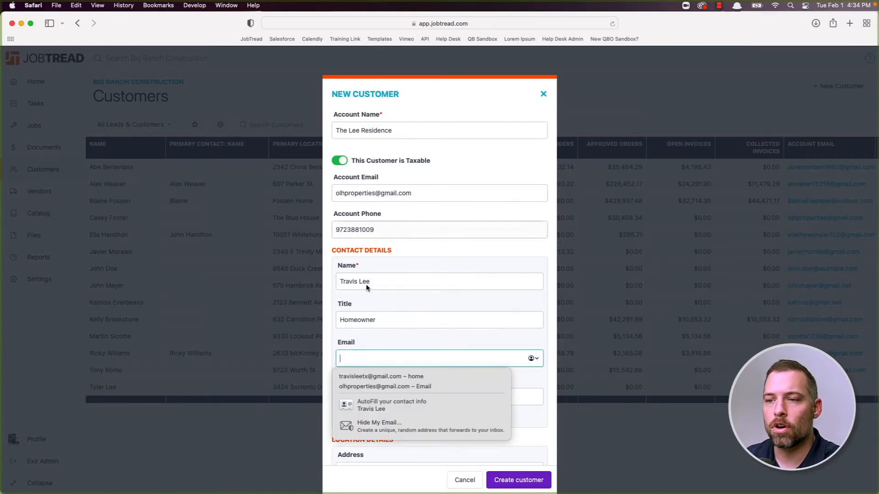
left_click(410, 253)
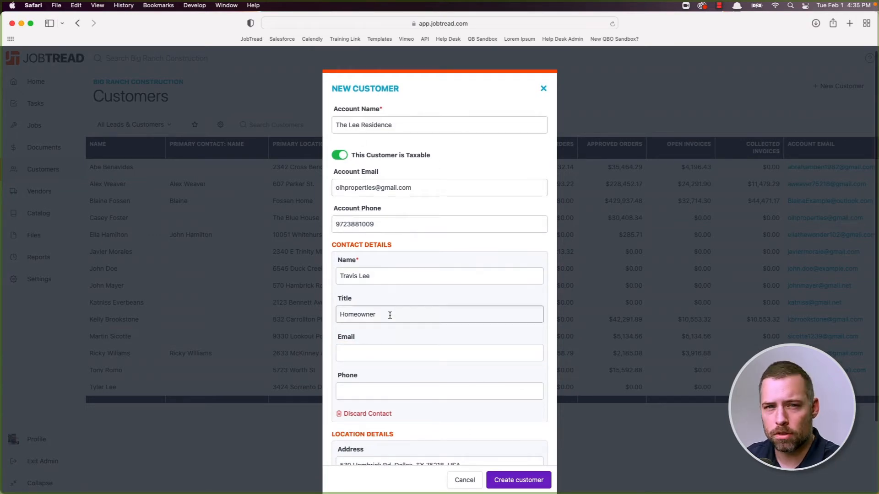
left_click(388, 349)
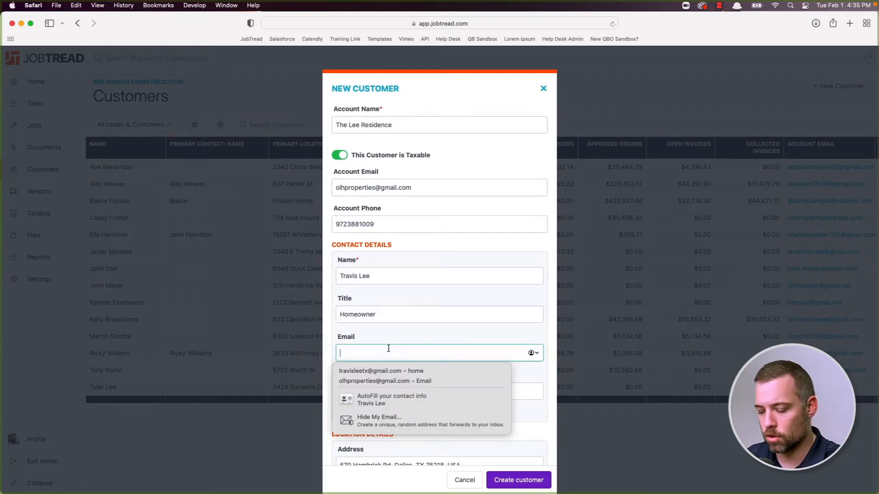
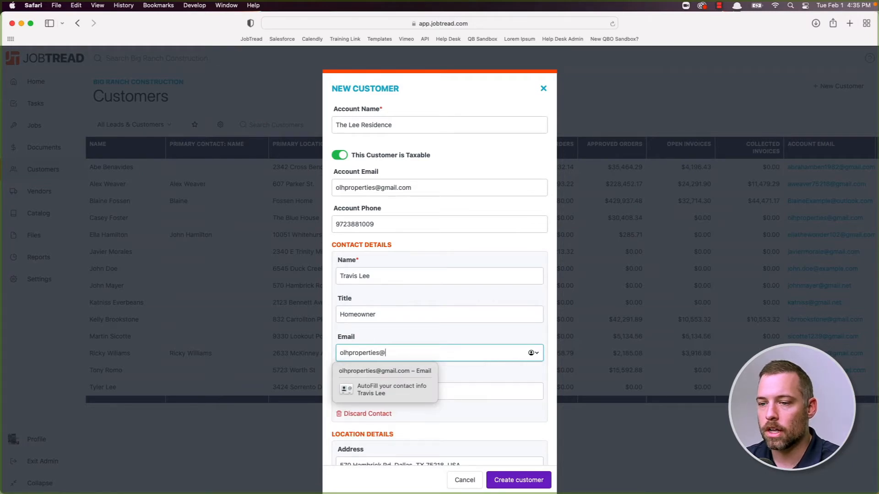
key("Tab")
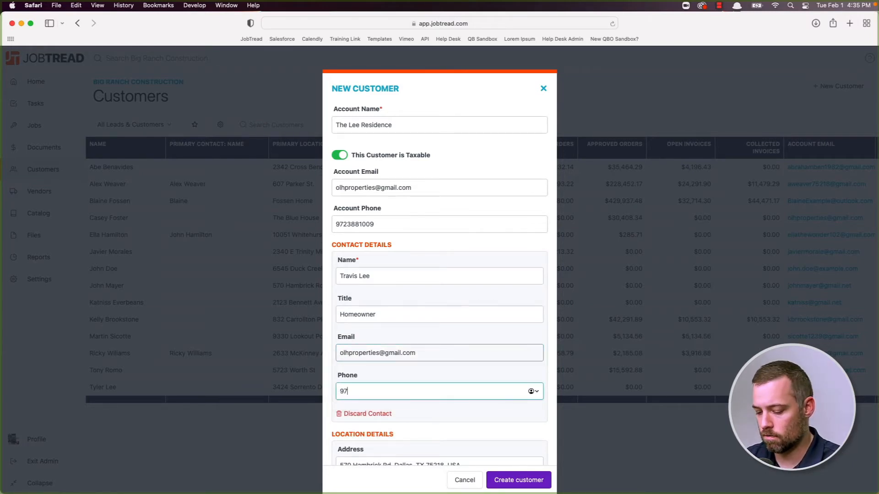
- Clear the Account Phone and Account Email fields, leaving them empty
double_click(389, 225)
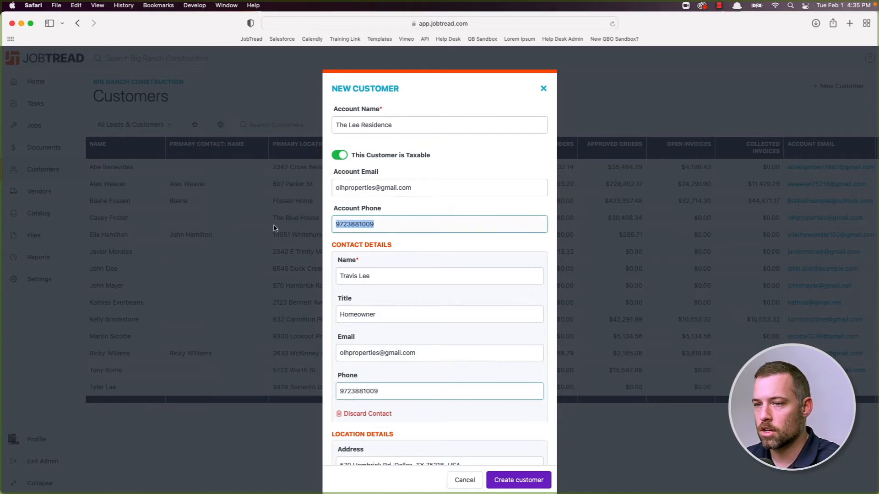
key("BackSpace")
triple_click(423, 186)
key("BackSpace")
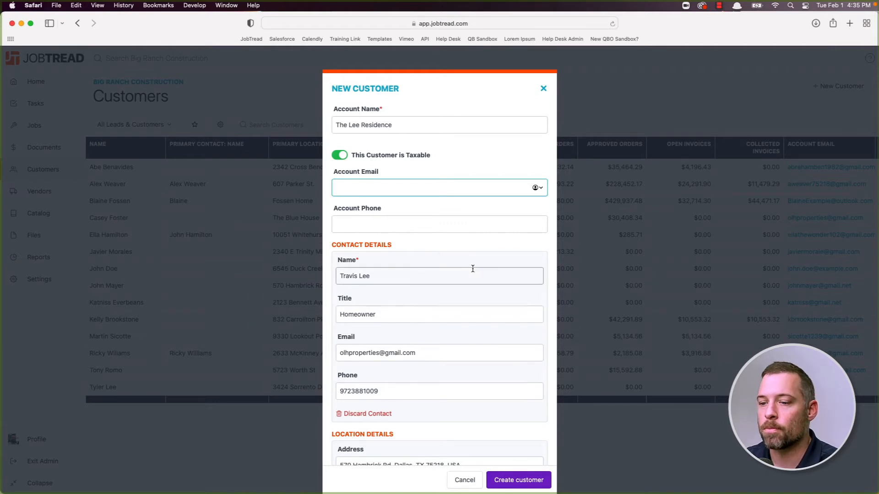
scroll(473, 269, "down", 3)
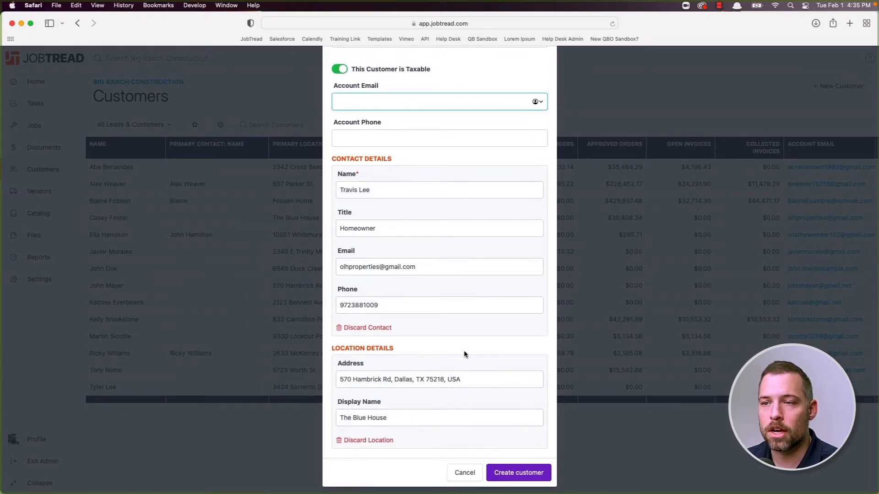
scroll(463, 350, "up", 2)
scroll(464, 351, "up", 1)
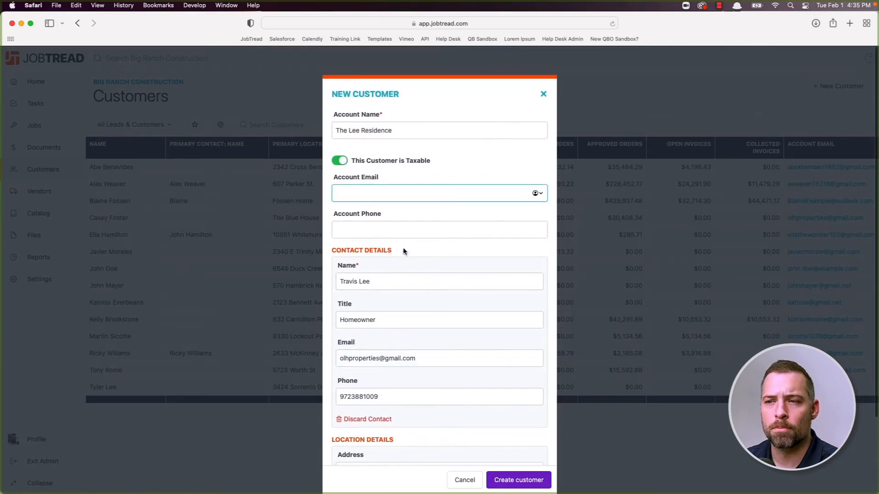
left_click(389, 240)
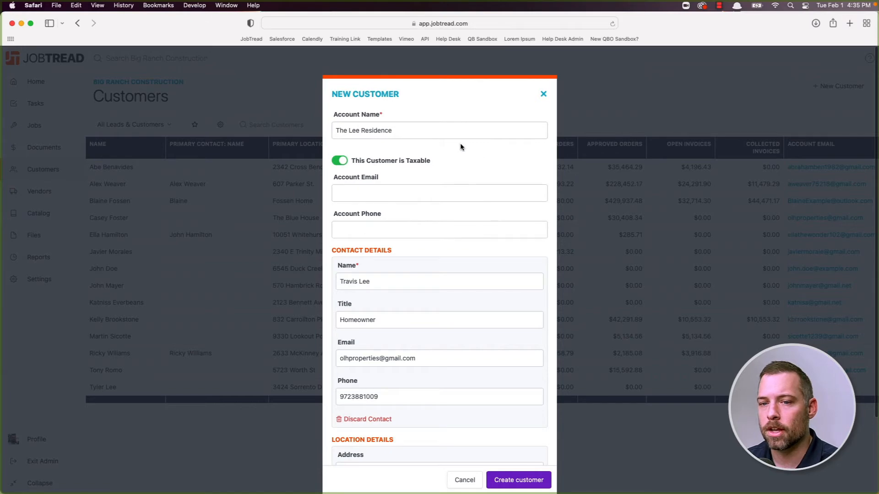
- Create The Lee Residence and save a call-notes comment about a $5K kitchen renovation
left_click(530, 479)
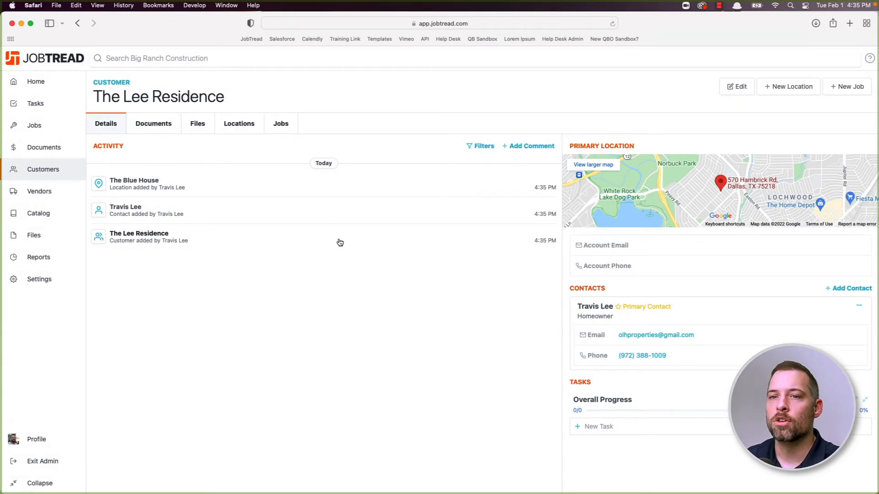
left_click(522, 146)
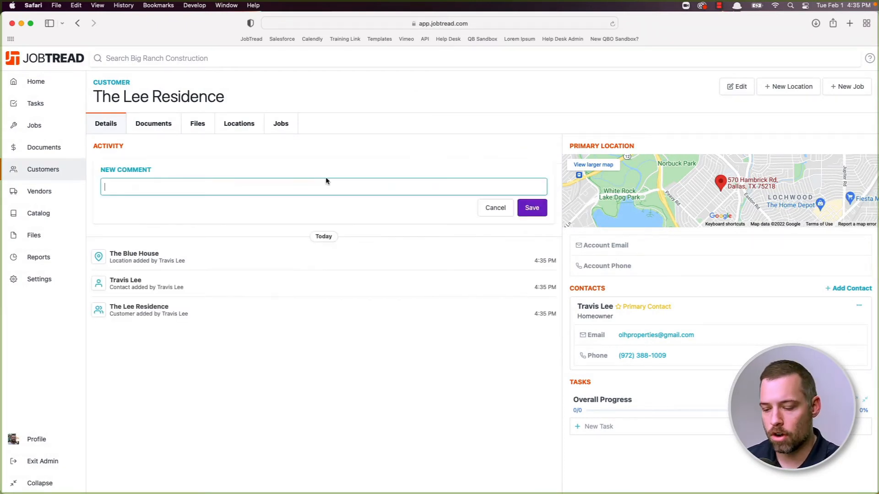
type("Call Notes: ")
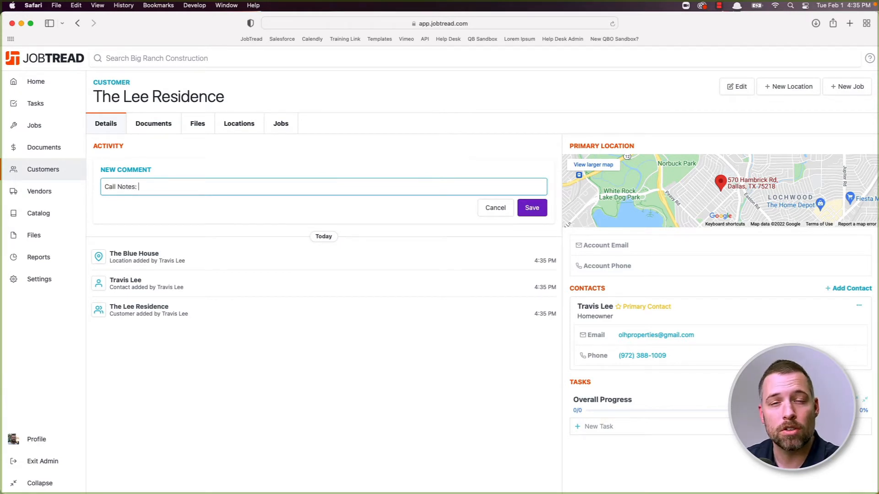
type("Client called ")
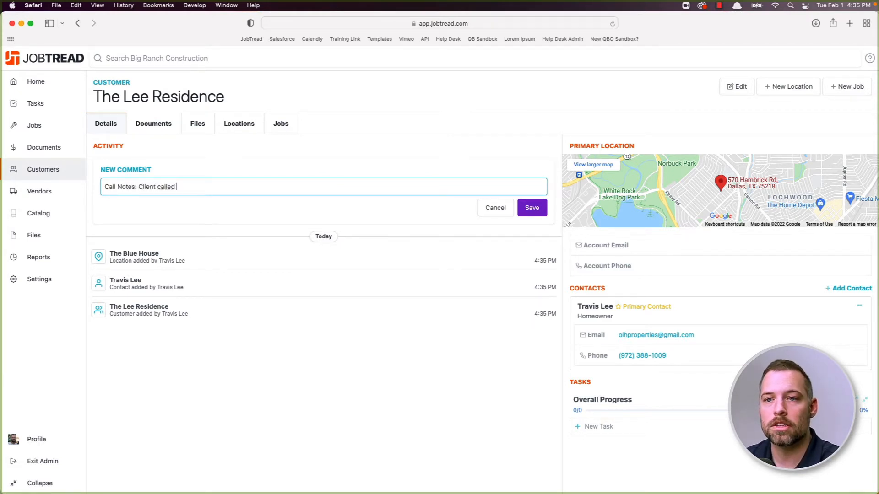
type("in today lookin for")
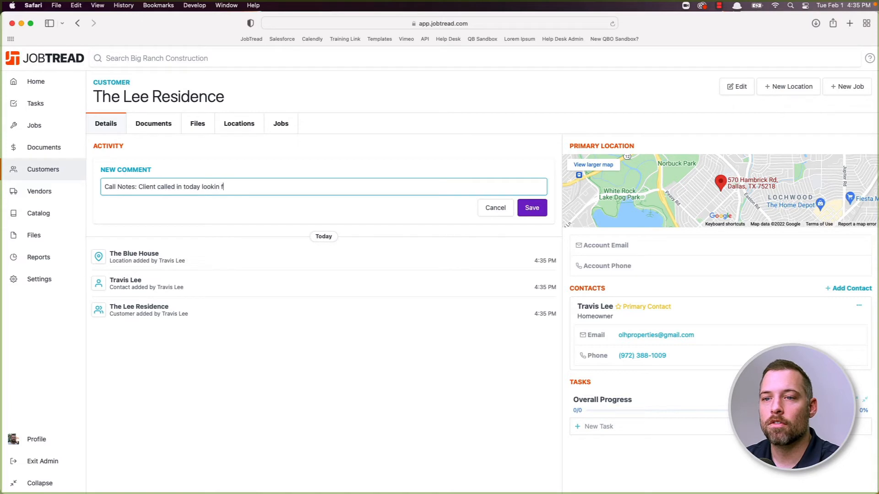
key("BackSpace")
key("BackSpace")
key("BackSpace")
key("BackSpace")
type("g for a kit")
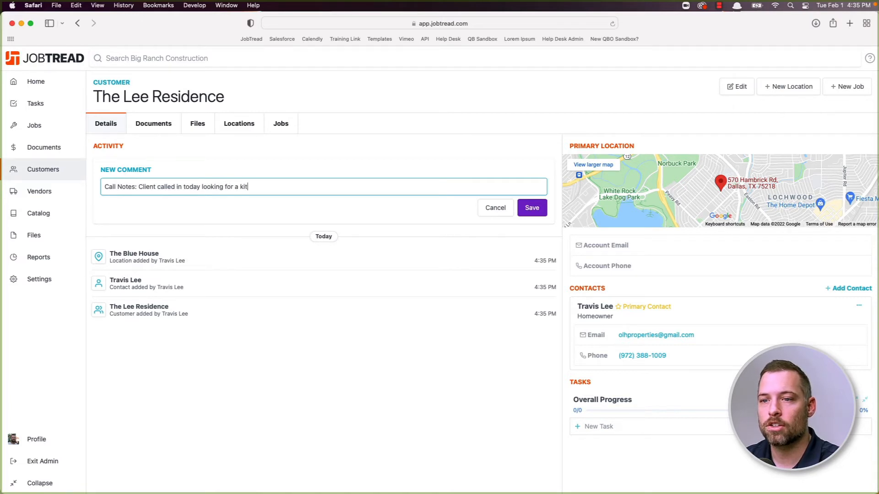
type("chen renovation for 5")
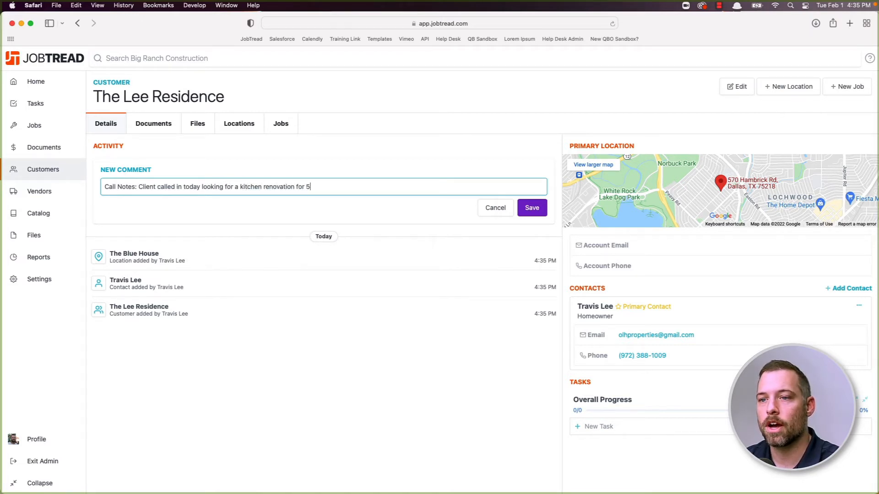
key("BackSpace")
type("$5K.")
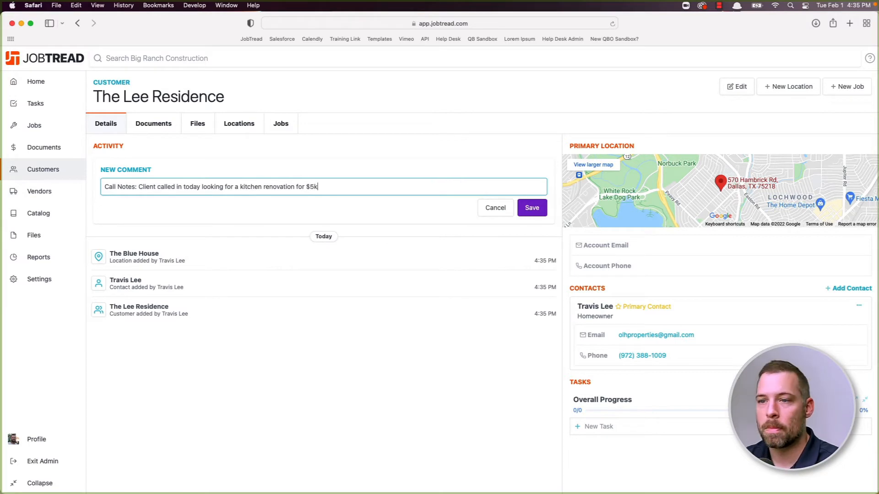
key("Return")
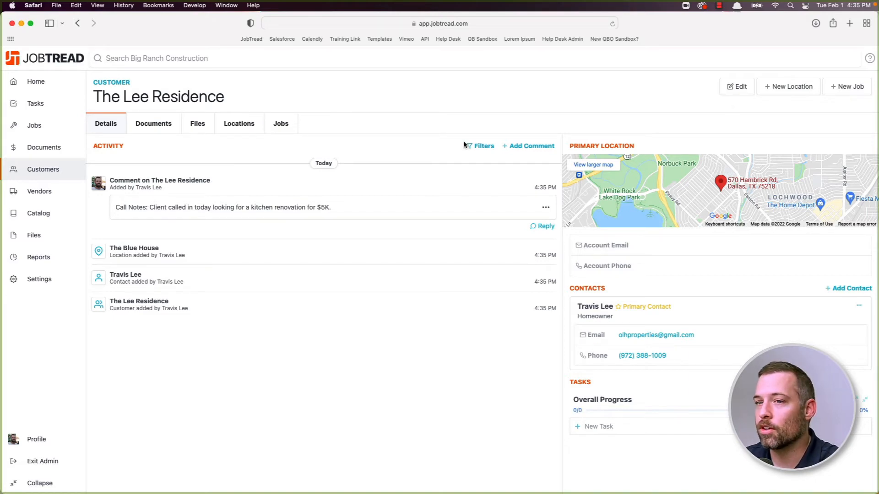
left_click(736, 88)
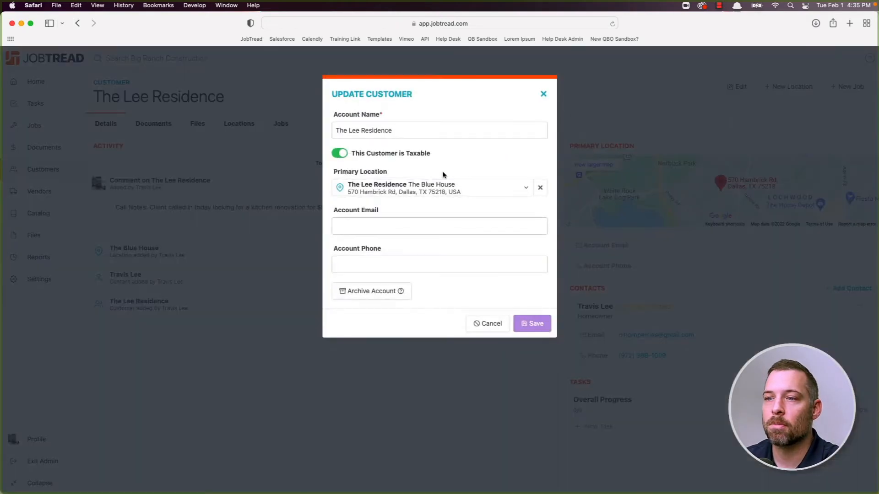
left_click(385, 292)
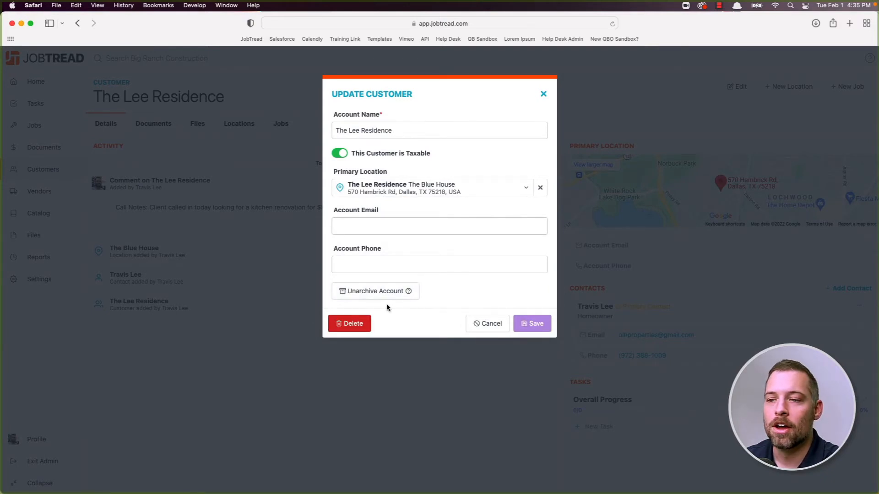
mouse_move(676, 493)
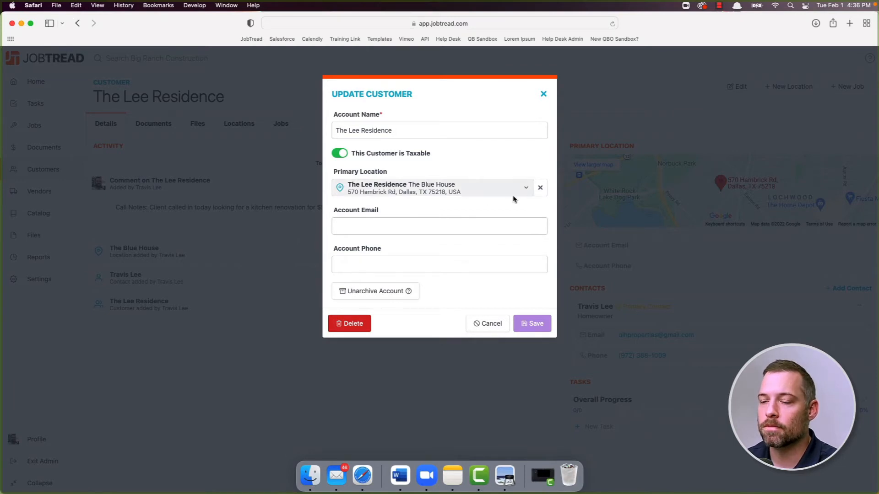
left_click(544, 94)
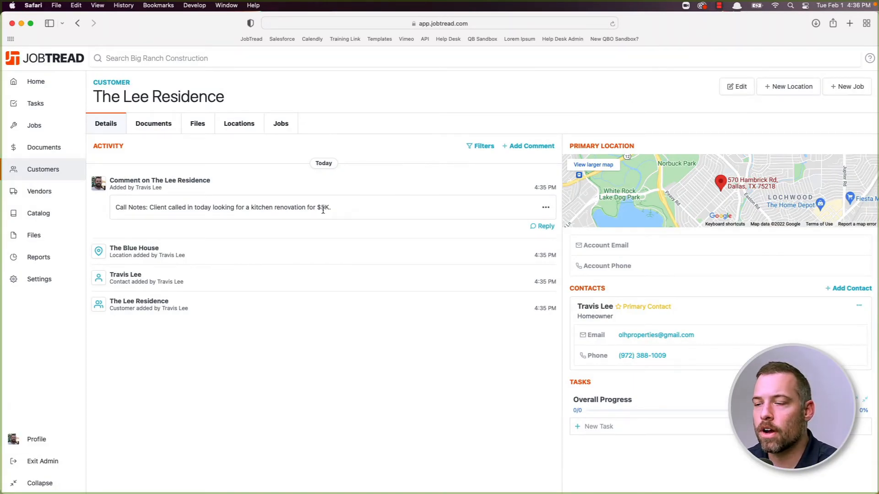
left_click(731, 87)
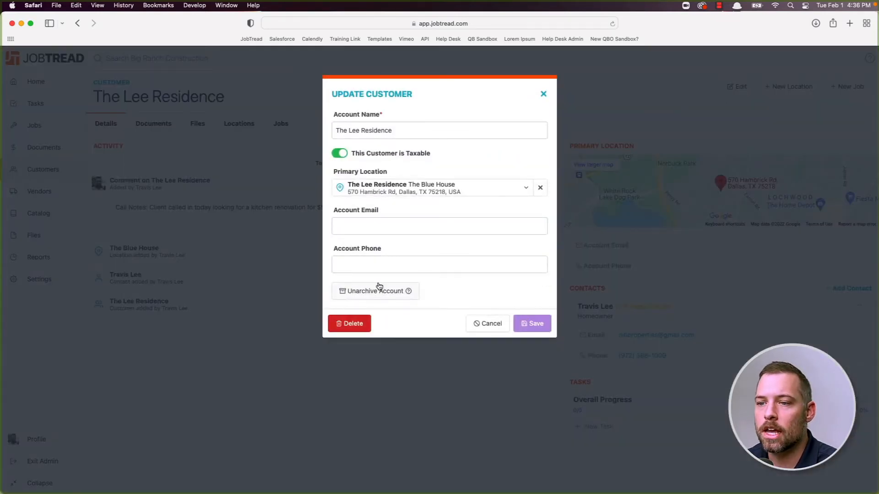
left_click(373, 292)
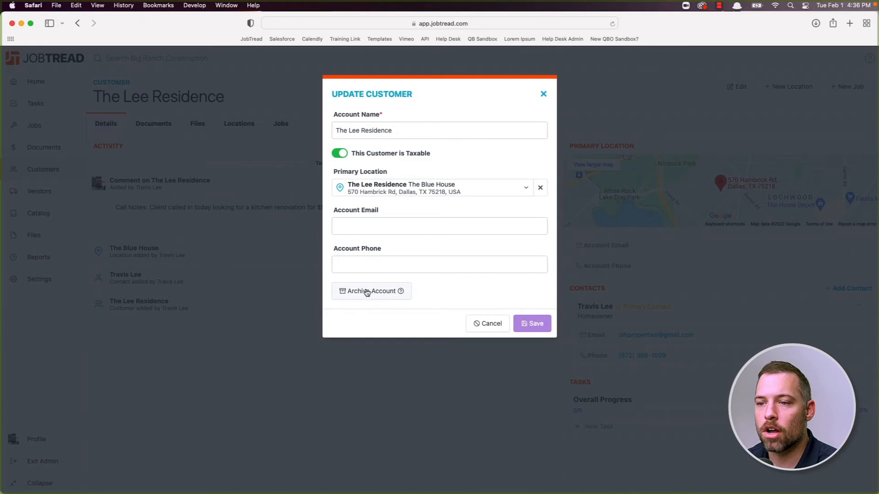
left_click(373, 294)
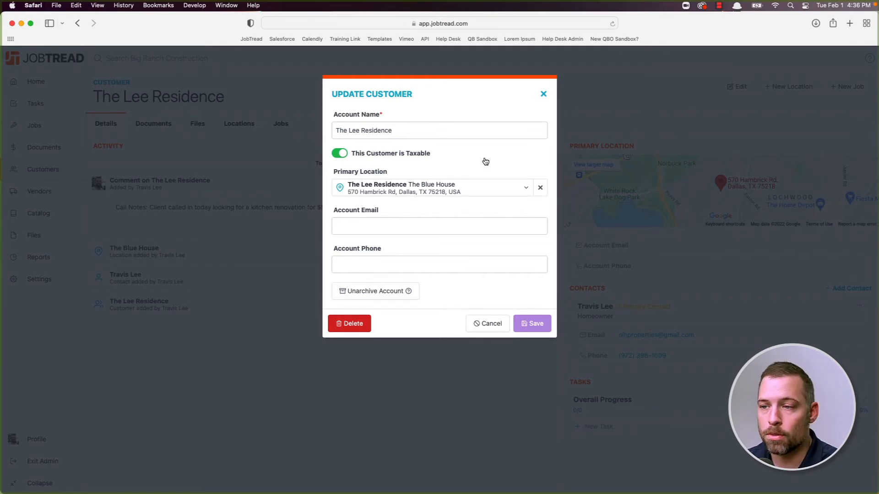
left_click(368, 293)
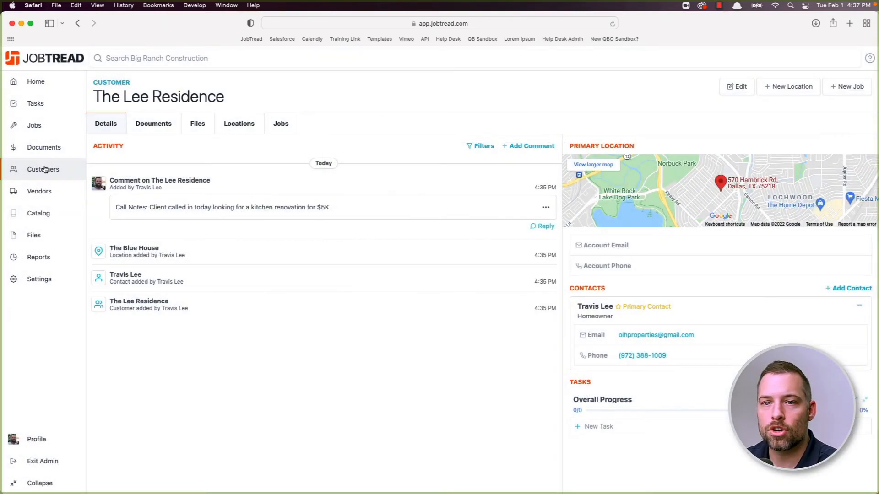
left_click(43, 169)
left_click(145, 126)
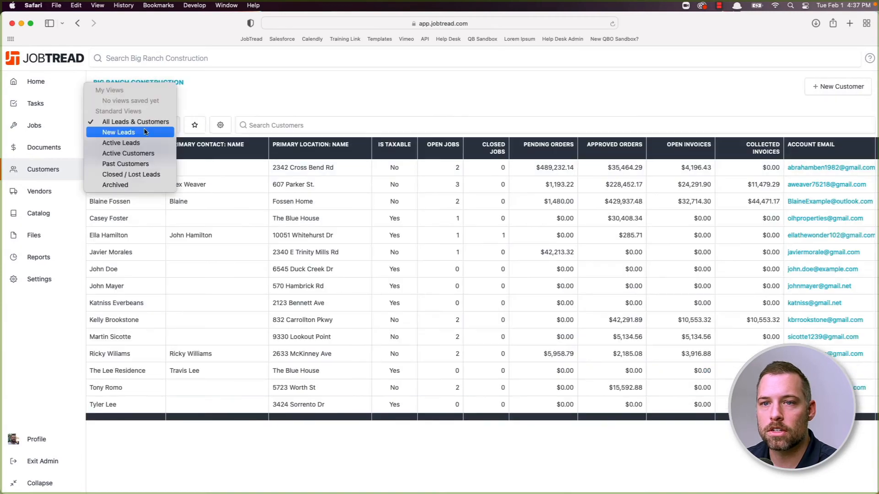
left_click(144, 134)
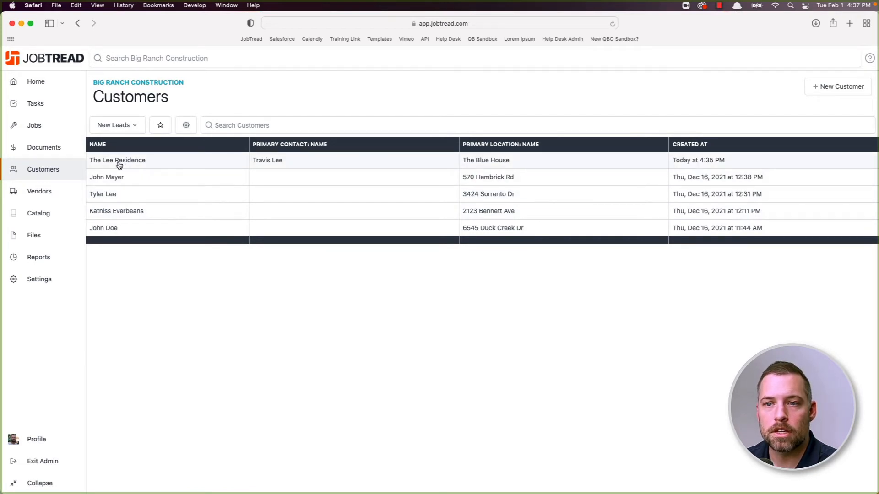
left_click(303, 163)
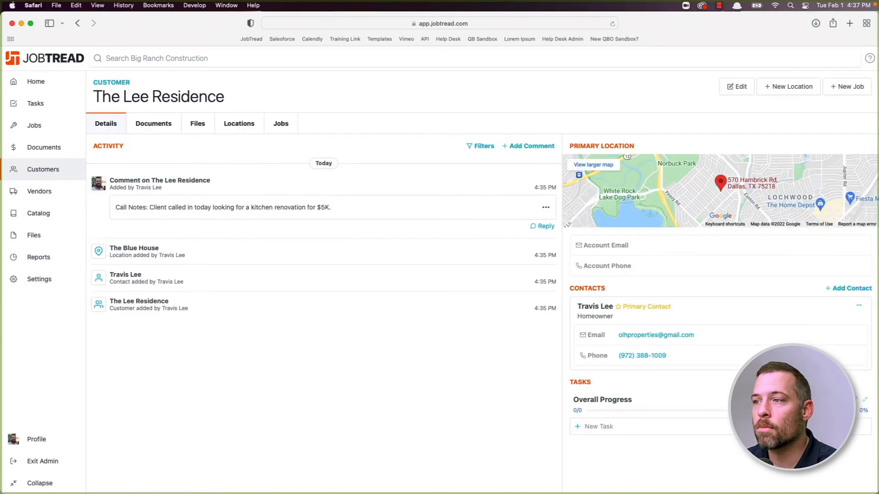
- Create a 'Kitchen renovation' job at The Blue House location, producing Job 587
left_click(842, 90)
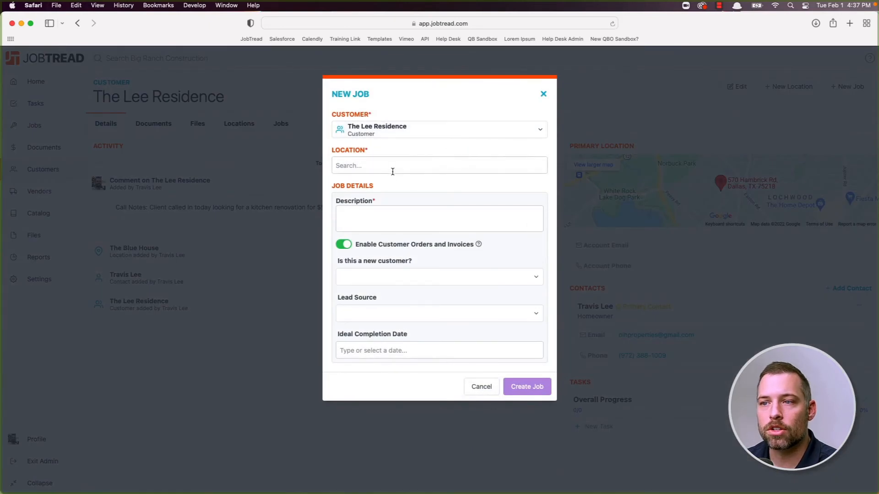
left_click(393, 167)
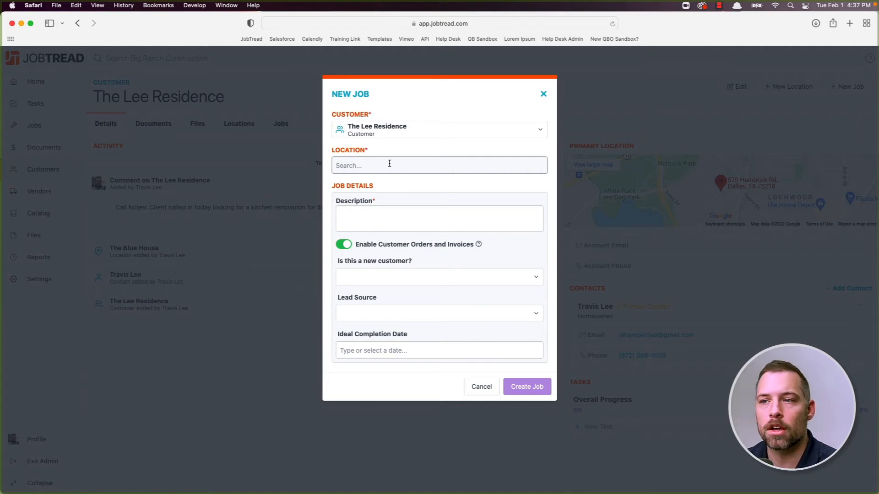
left_click(389, 163)
left_click(384, 183)
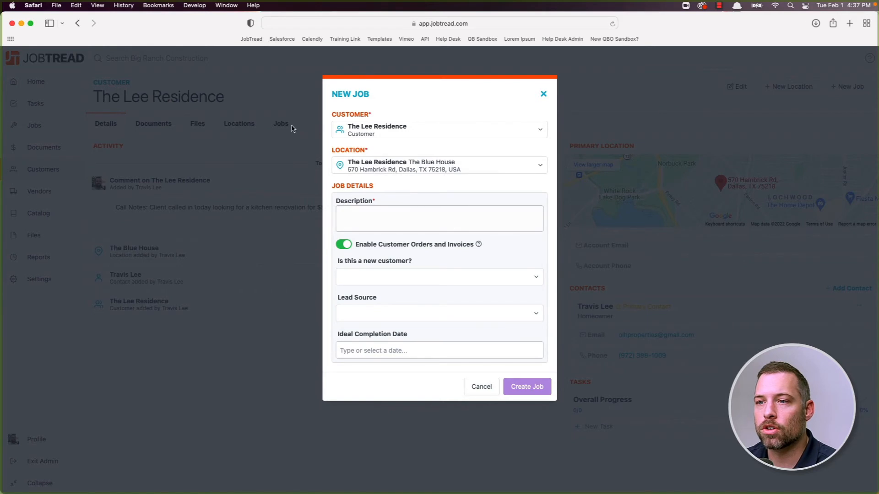
left_click(378, 219)
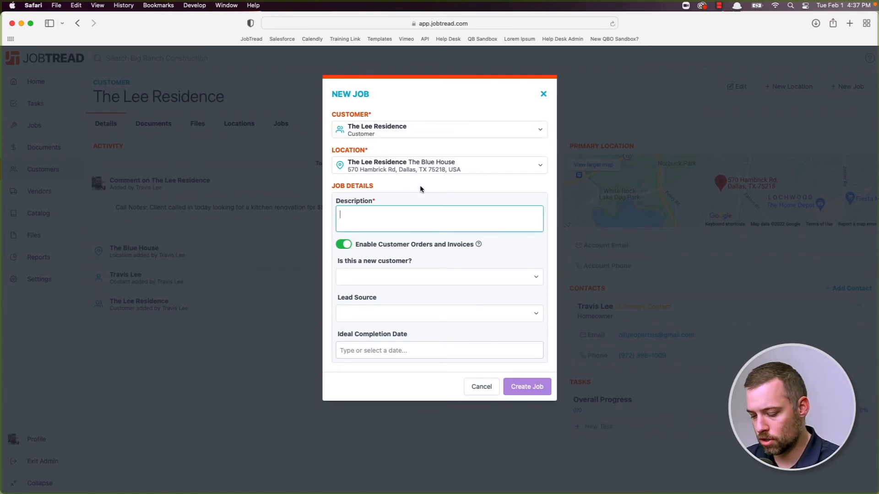
type("Kitchen renovation")
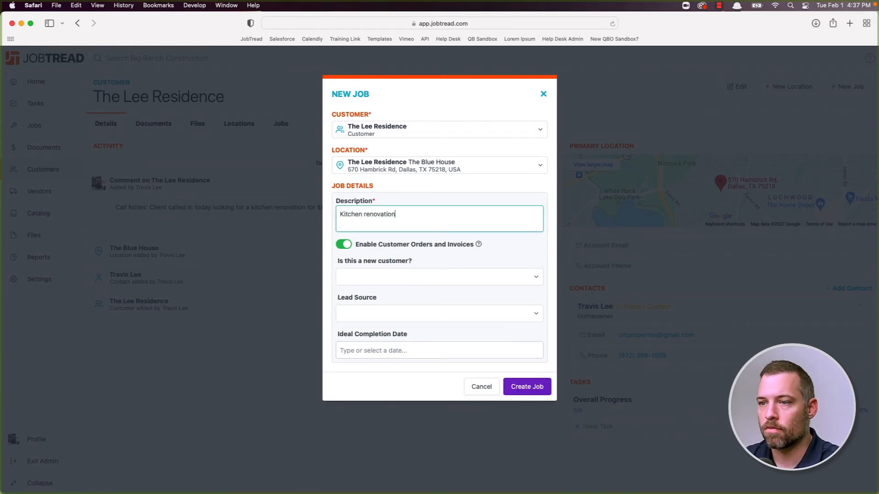
left_click(531, 388)
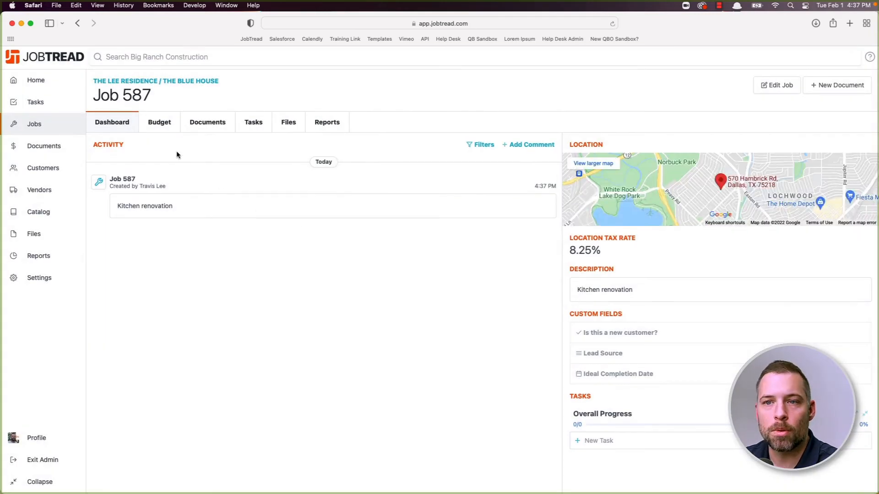
- Leave Job 587's budget and return to the Customers list
left_click(163, 130)
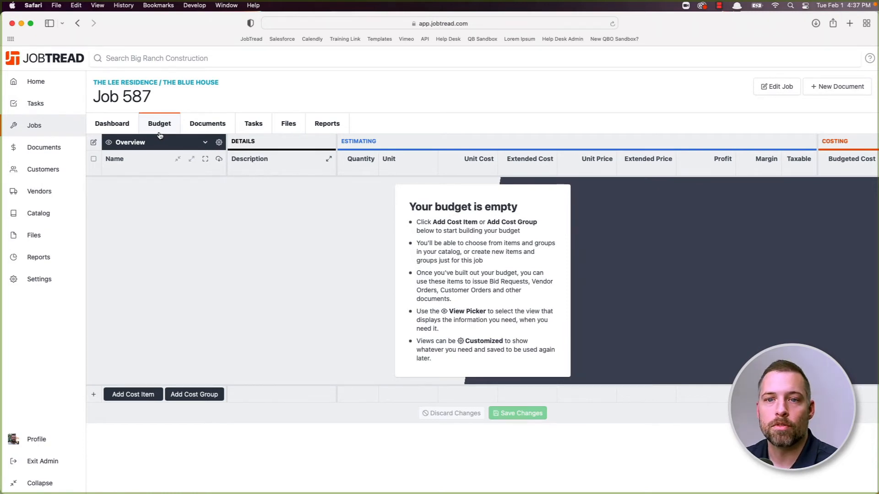
left_click(47, 173)
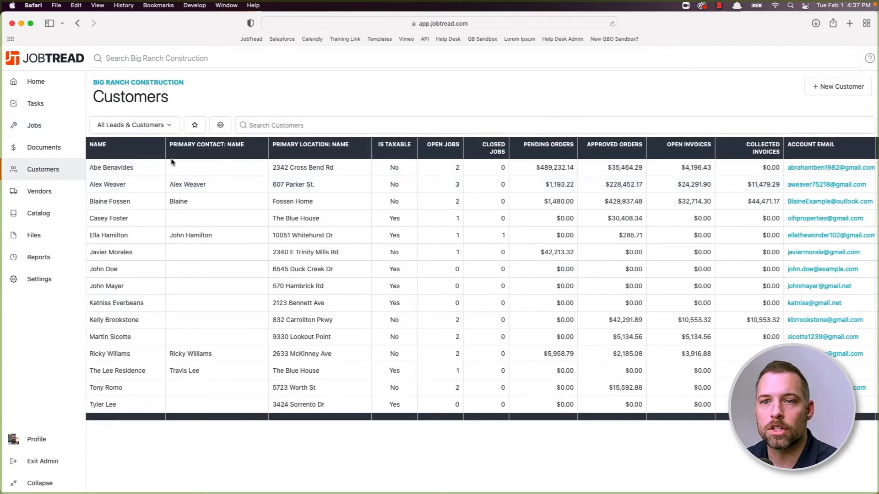
- Switch the customer list to Active Leads, then to Active Customers
left_click(143, 130)
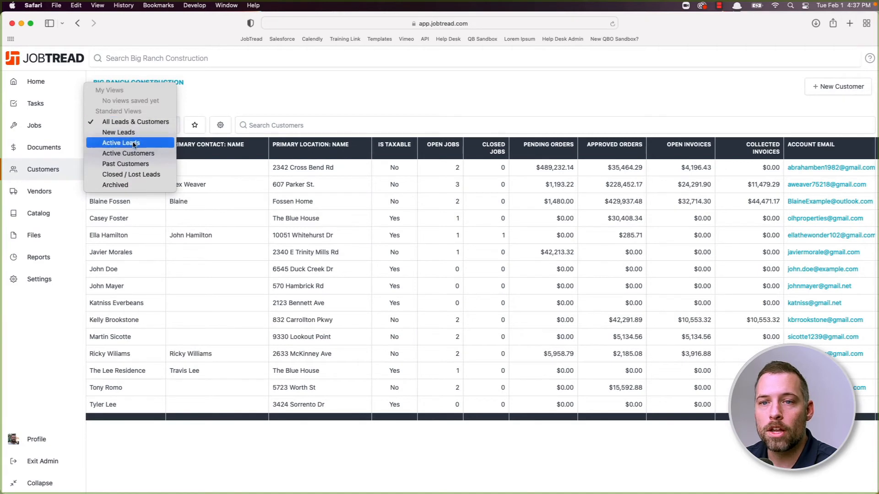
left_click(112, 145)
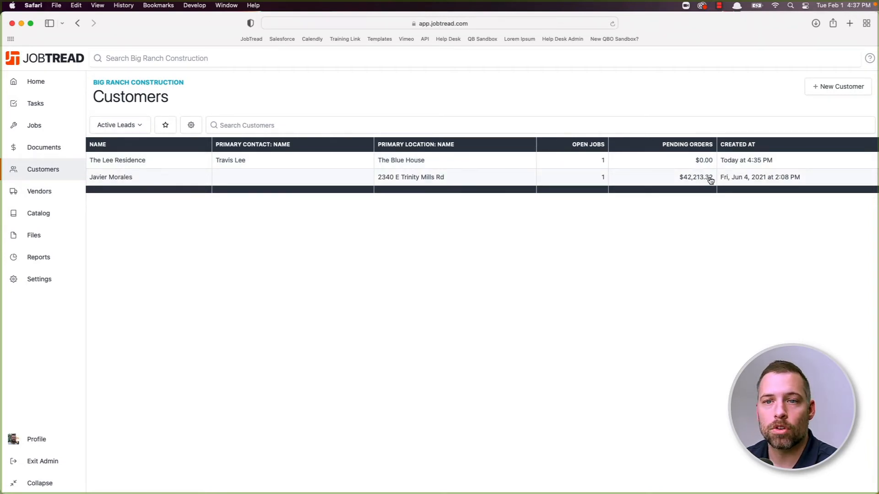
left_click(138, 129)
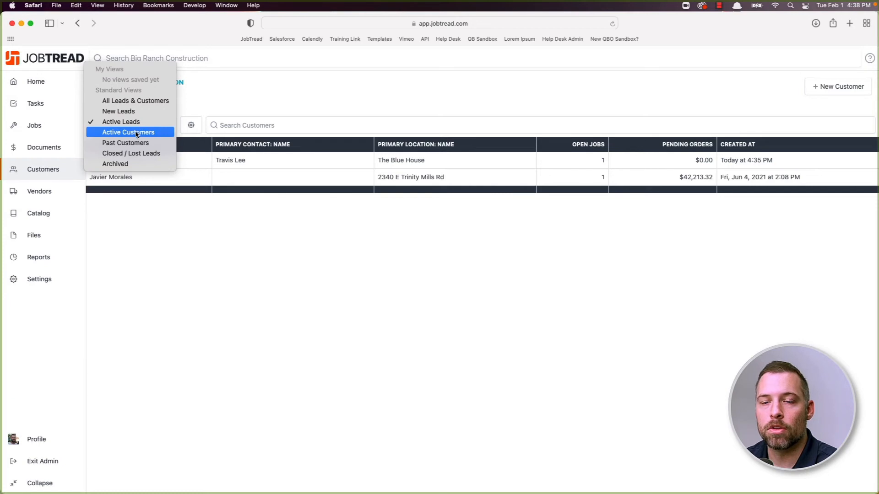
left_click(136, 133)
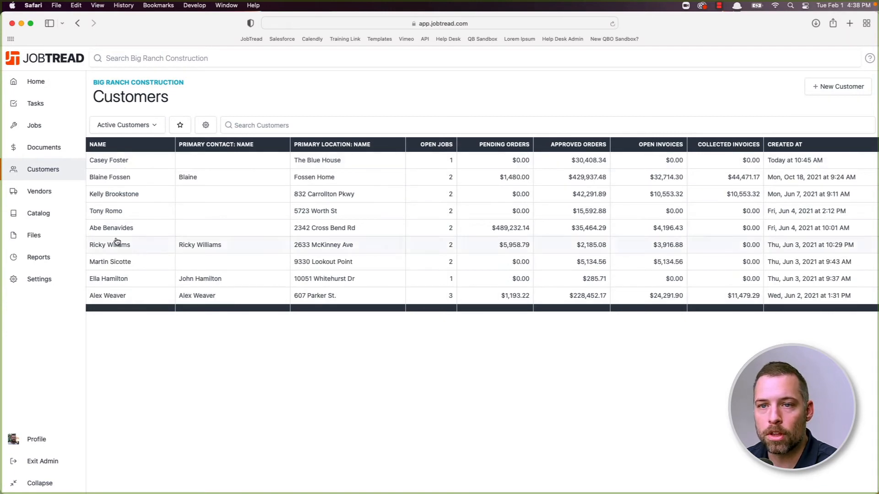
- Switch to the New Leads view, then go to the company Settings page
left_click(136, 129)
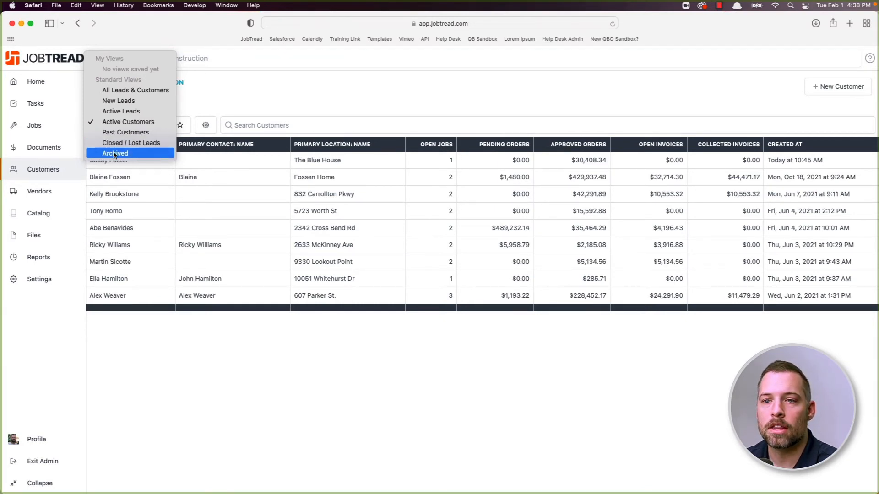
left_click(225, 102)
left_click(157, 125)
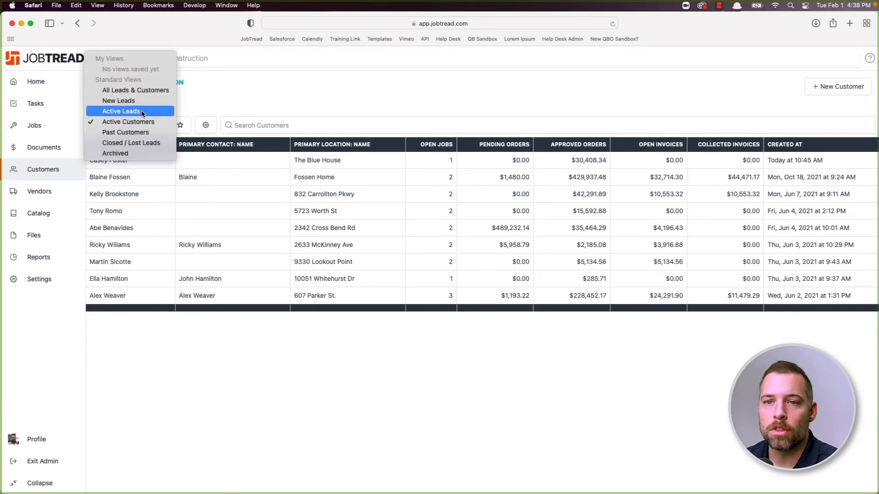
left_click(136, 103)
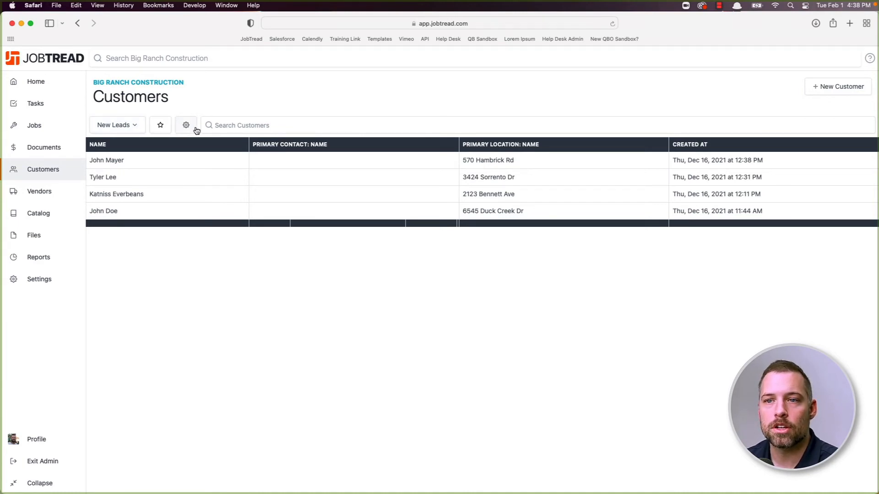
left_click(140, 125)
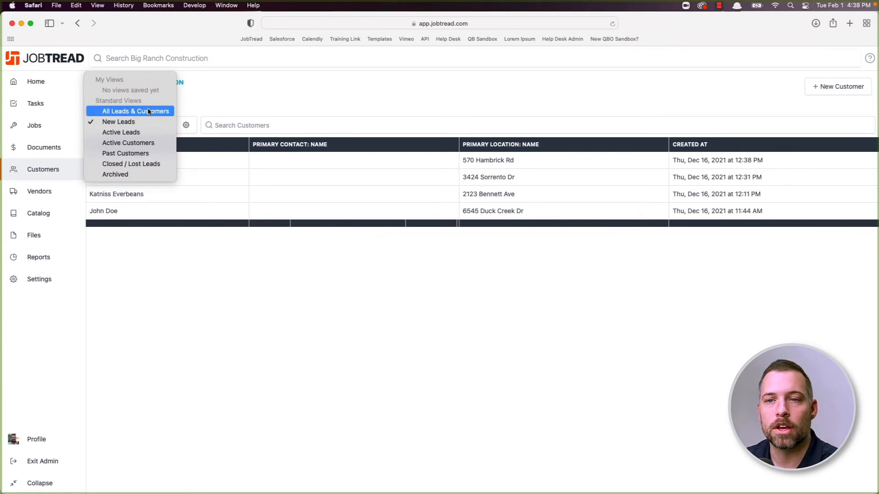
left_click(219, 107)
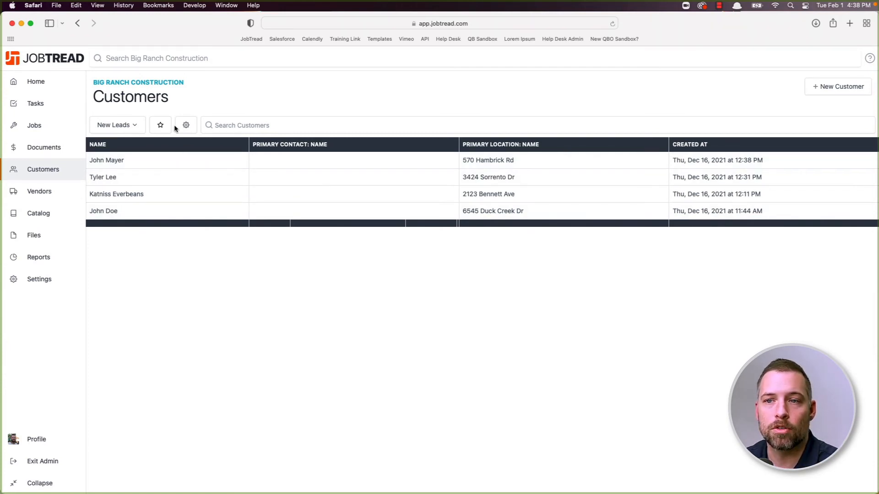
left_click(44, 279)
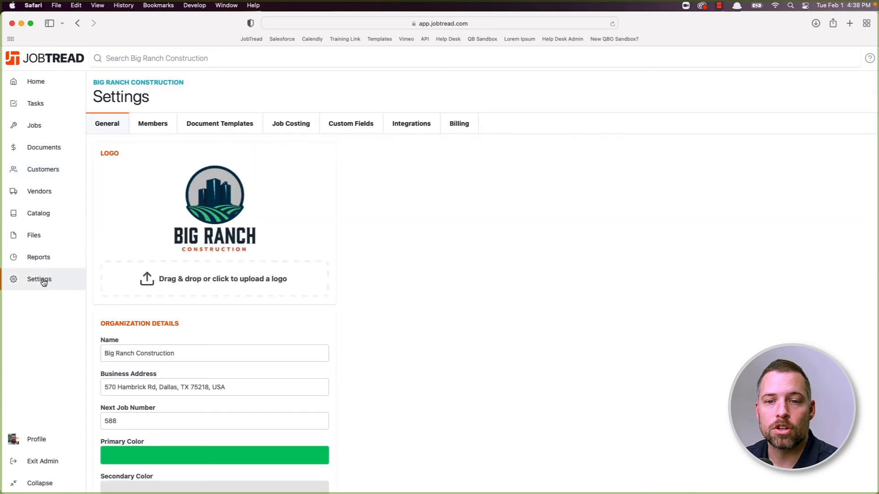
- Browse the Custom Fields settings tab, then return to the All Leads & Customers list
left_click(353, 122)
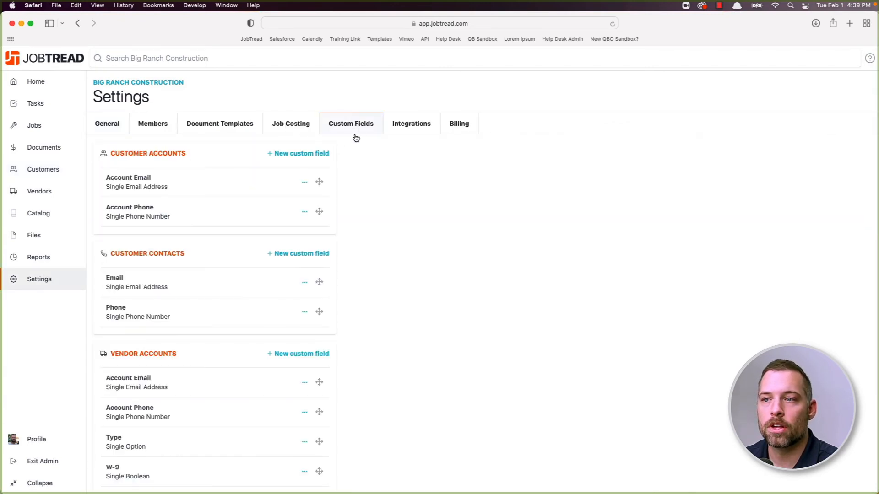
scroll(270, 184, "down", 8)
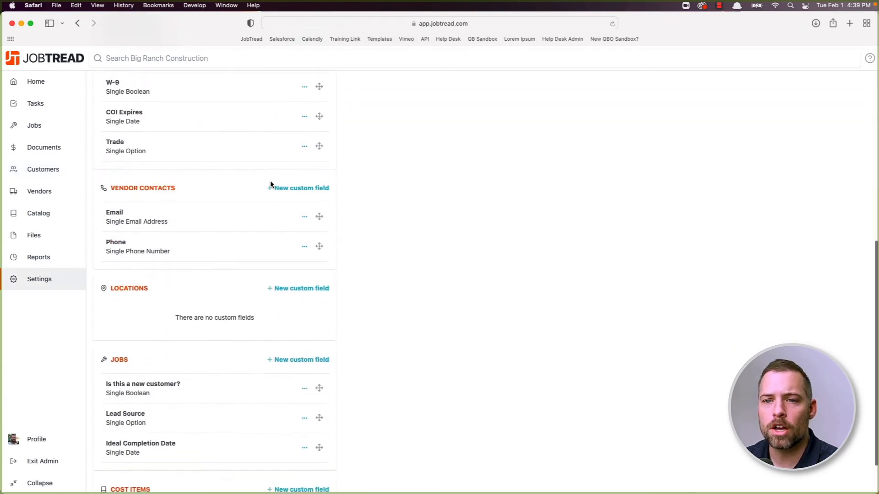
scroll(270, 185, "up", 4)
scroll(270, 185, "up", 5)
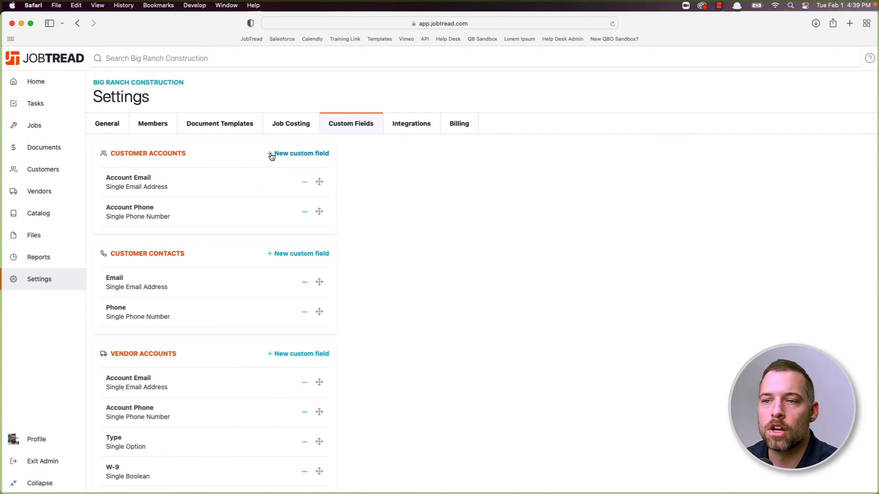
left_click(35, 179)
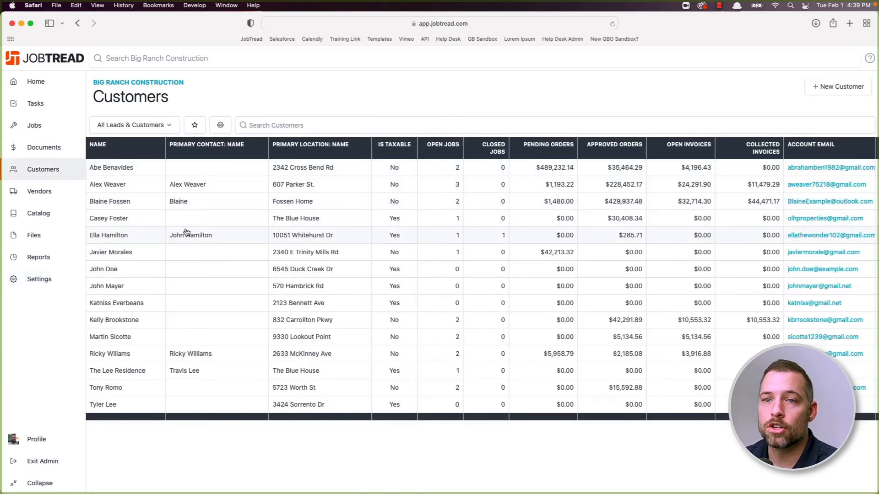
scroll(316, 197, "right", 4)
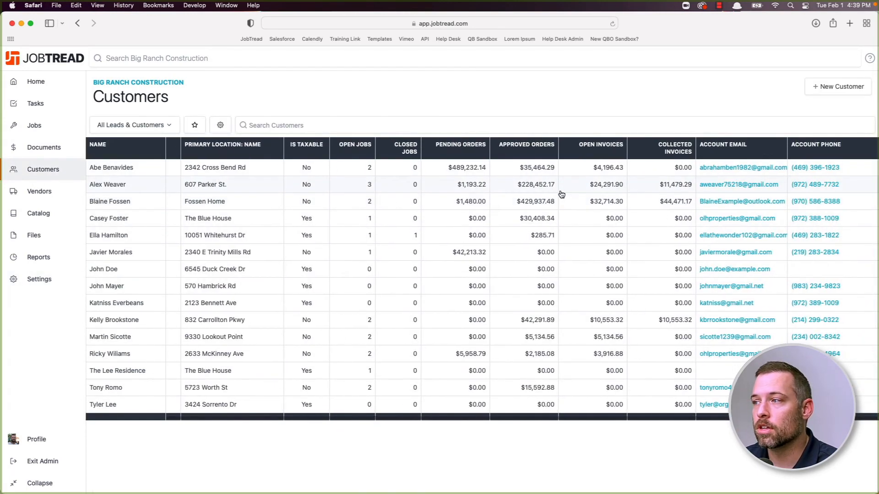
scroll(304, 197, "left", 4)
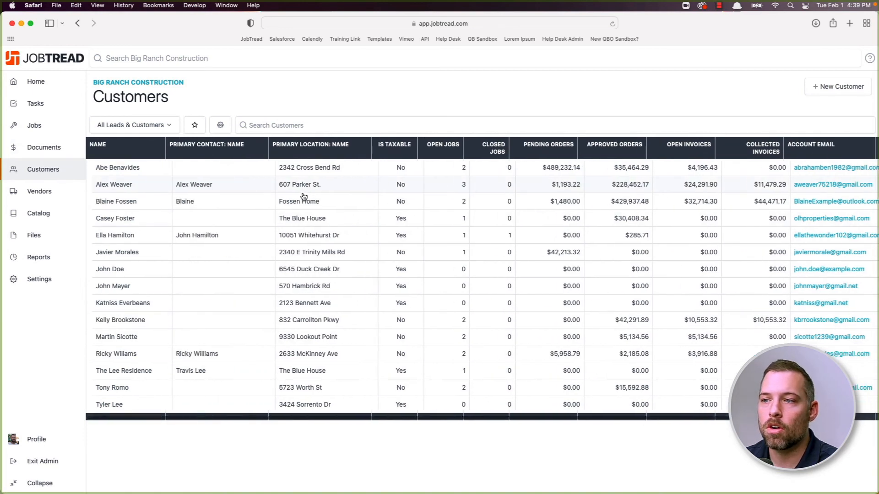
left_click(219, 128)
left_click(783, 110)
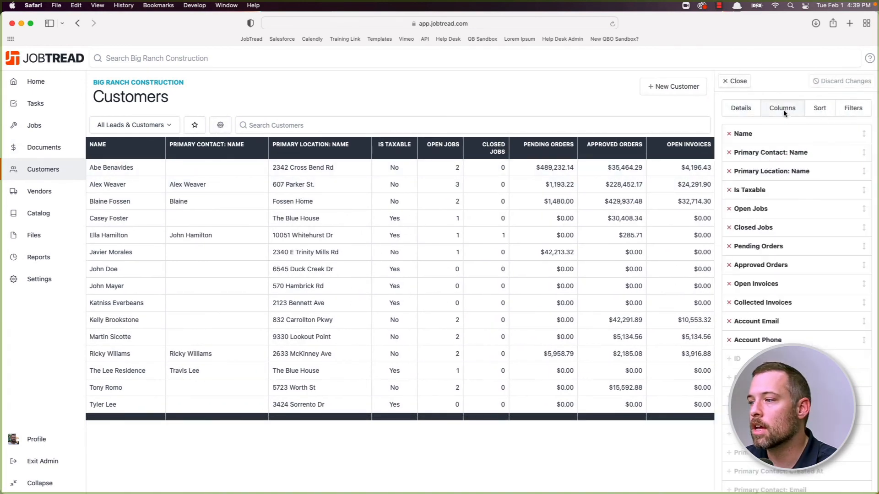
scroll(776, 249, "down", 4)
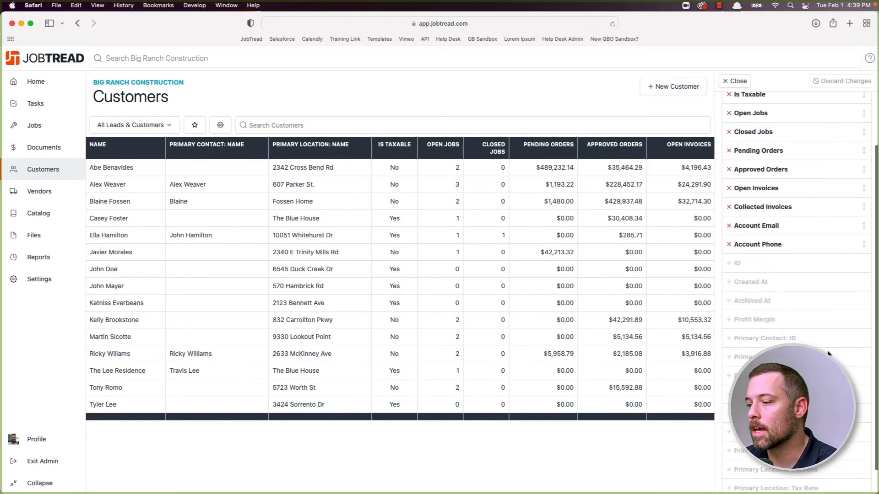
scroll(854, 283, "up", 4)
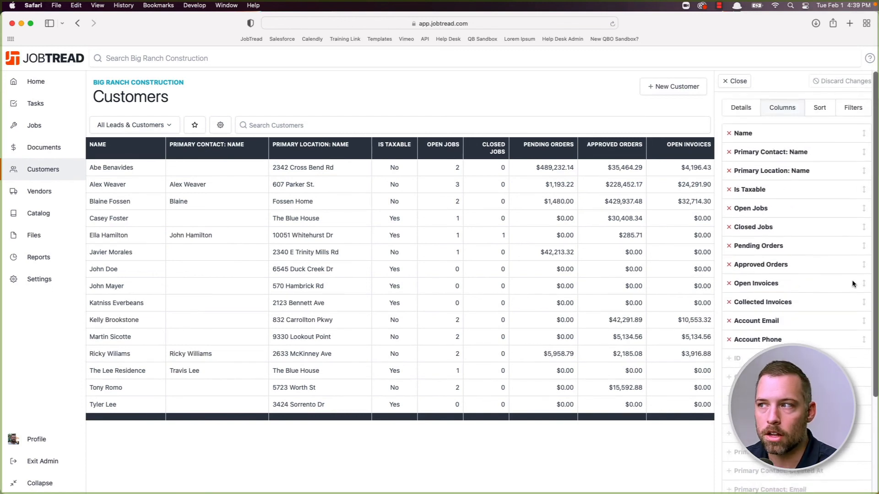
left_click(739, 82)
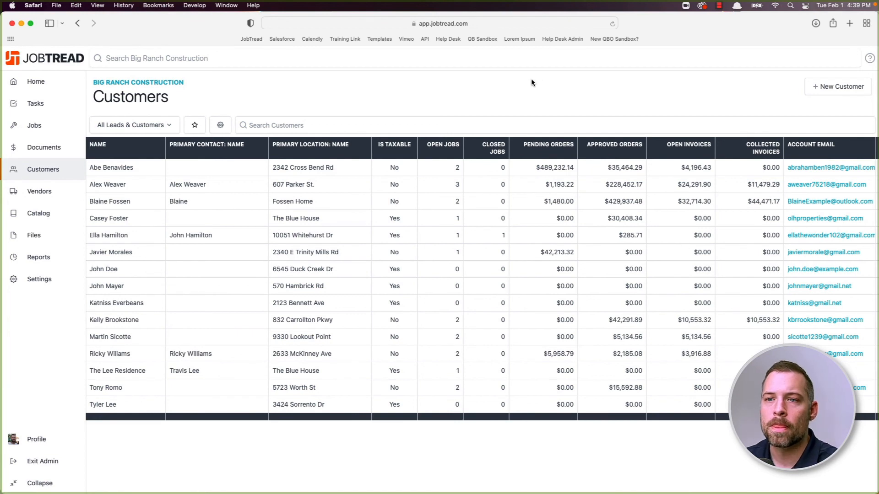
- Remove the Open Invoices column and save the list as a new view named 'Status'
left_click(221, 124)
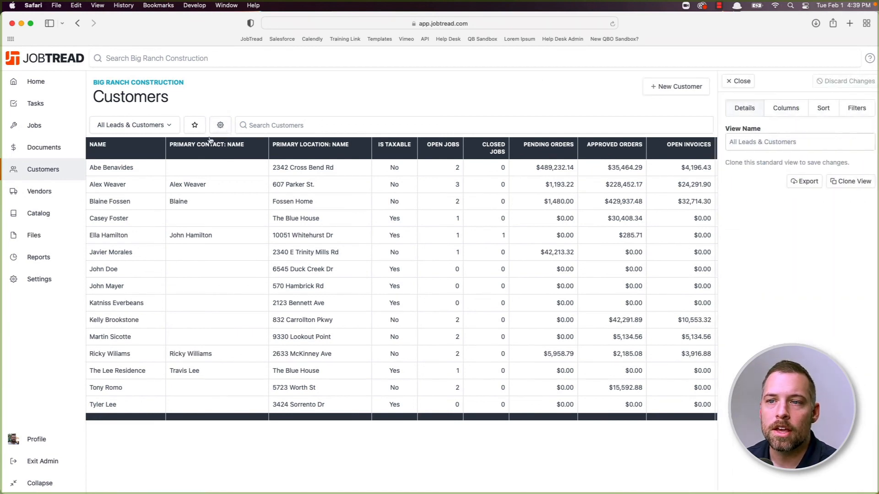
left_click(780, 107)
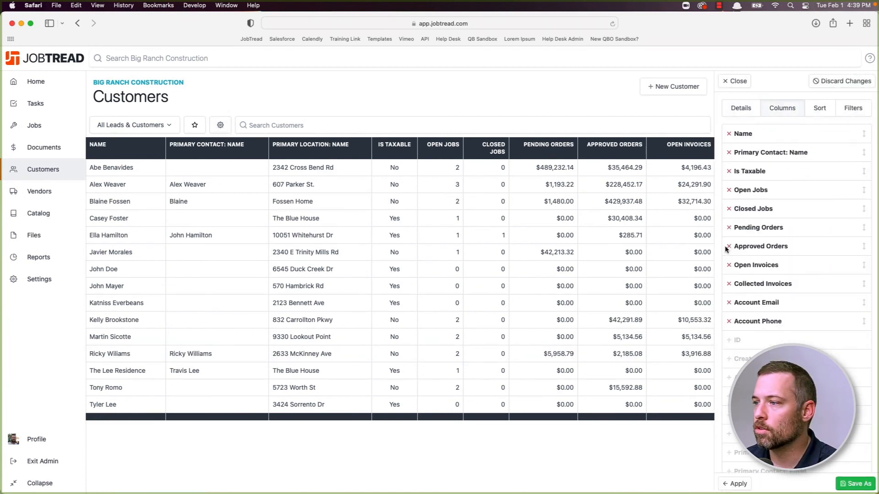
left_click(730, 265)
left_click(855, 484)
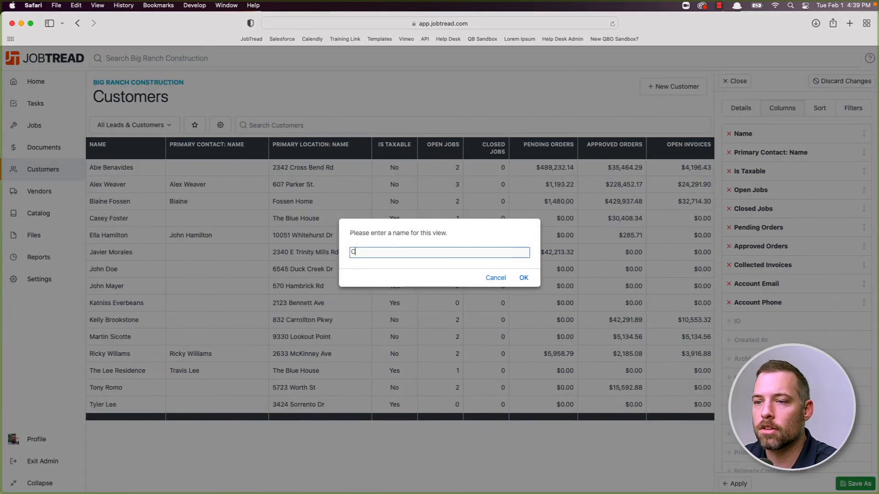
type("Status")
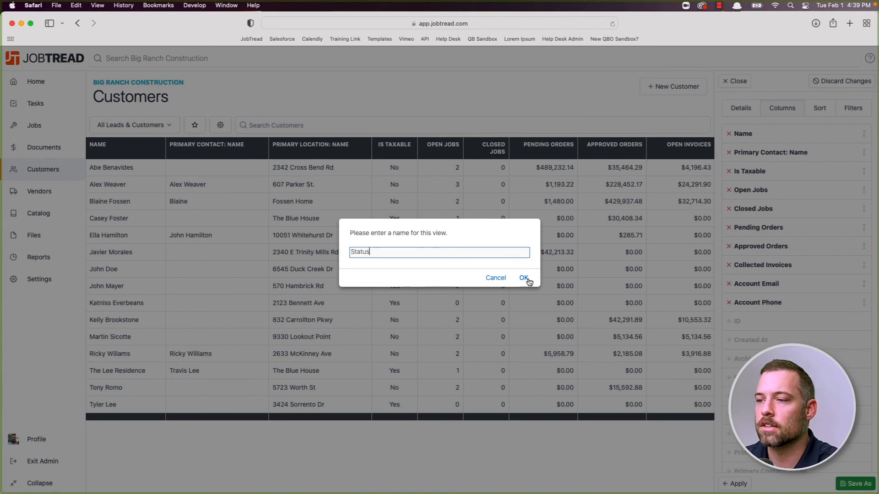
left_click(527, 279)
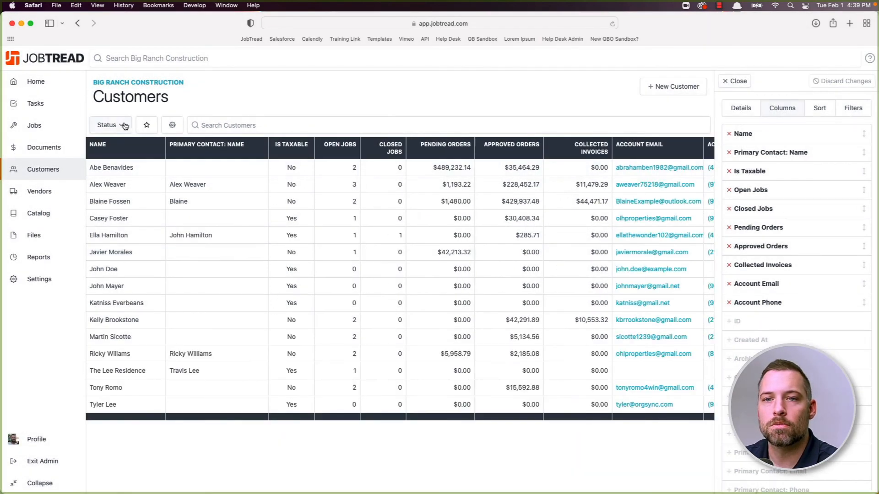
- Star the Status view as a favourite and reload the customer list
left_click(125, 126)
left_click(198, 121)
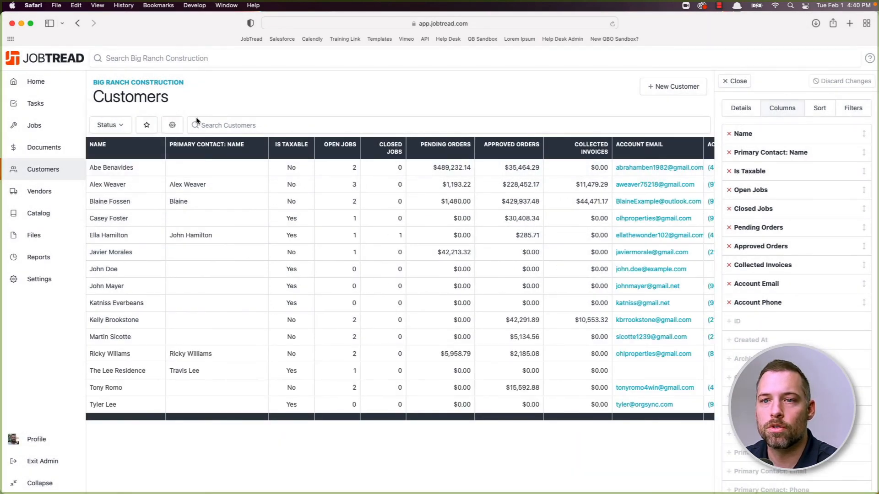
left_click(147, 125)
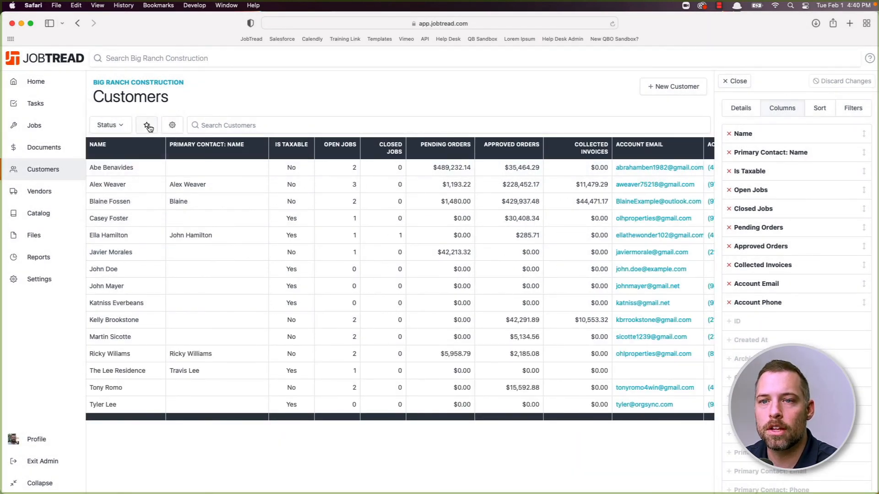
left_click(44, 147)
left_click(39, 171)
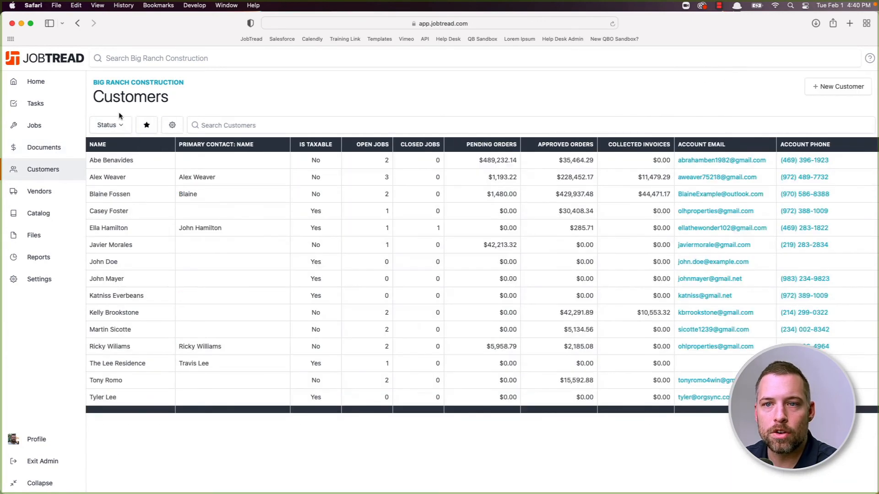